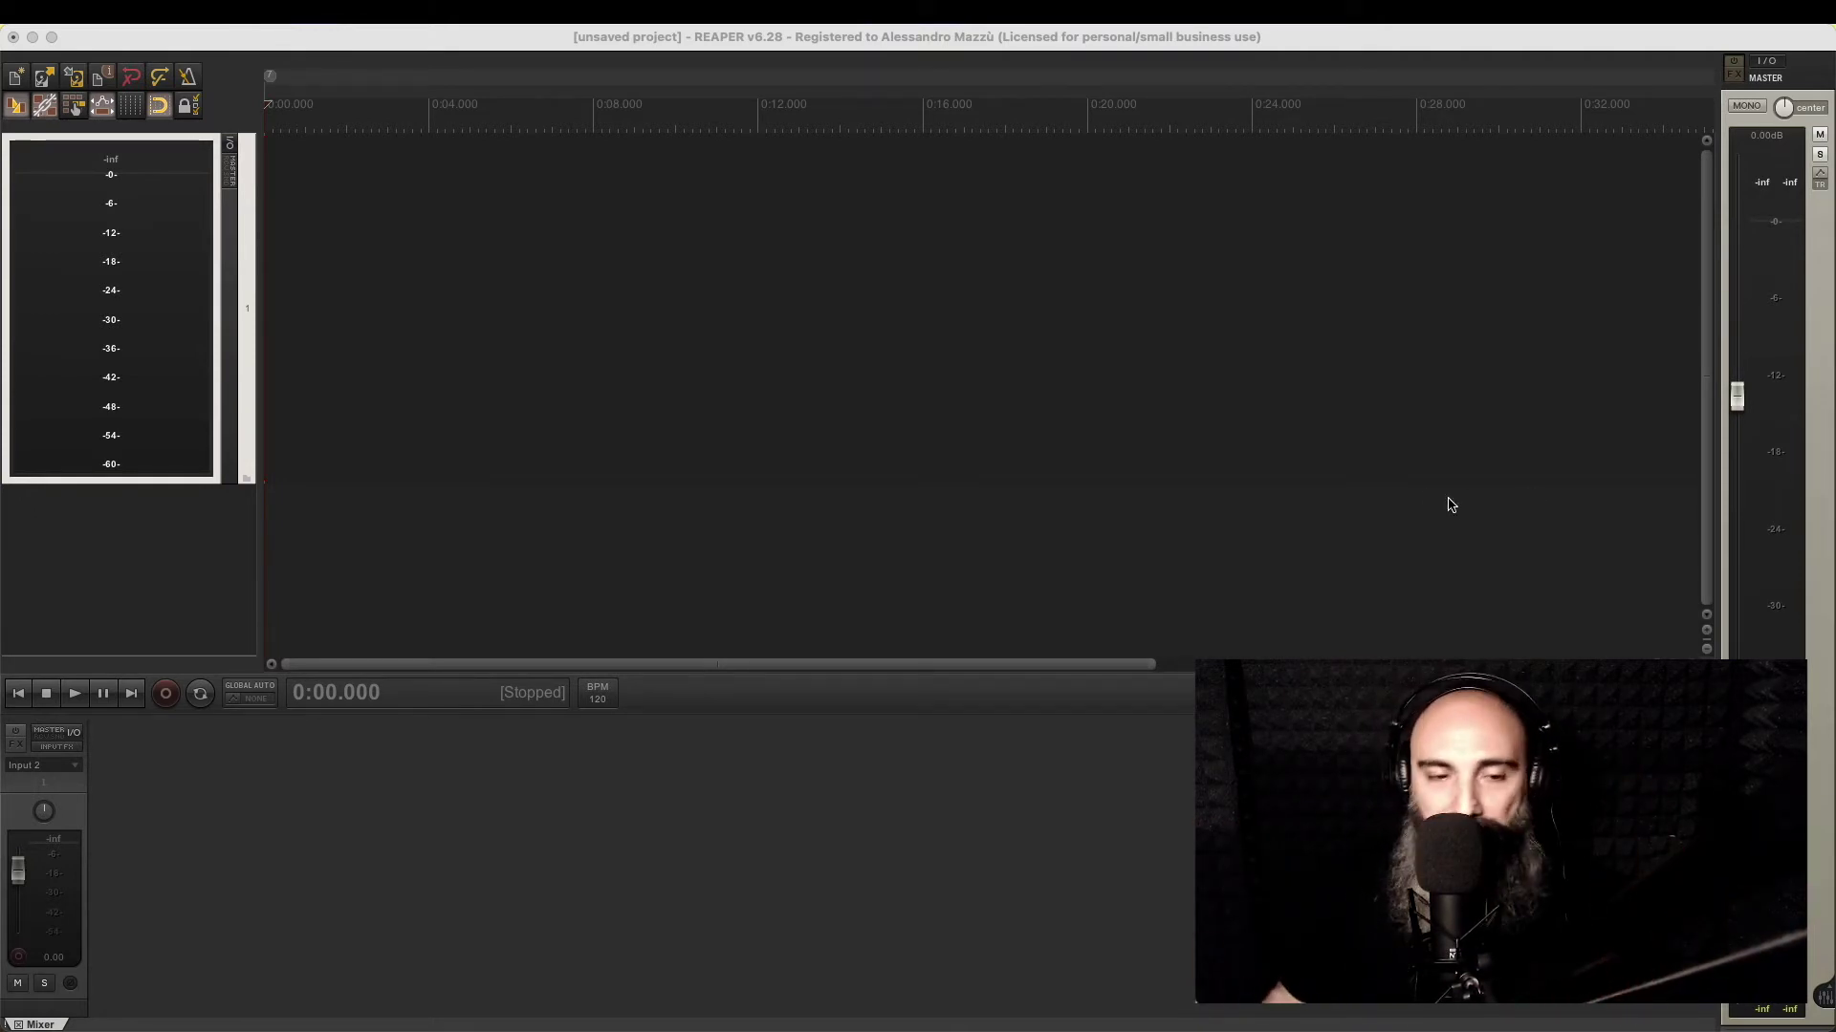
# Arm track 1 for recording and clear its meter's clipped peak indicator
pyautogui.click(17, 957)
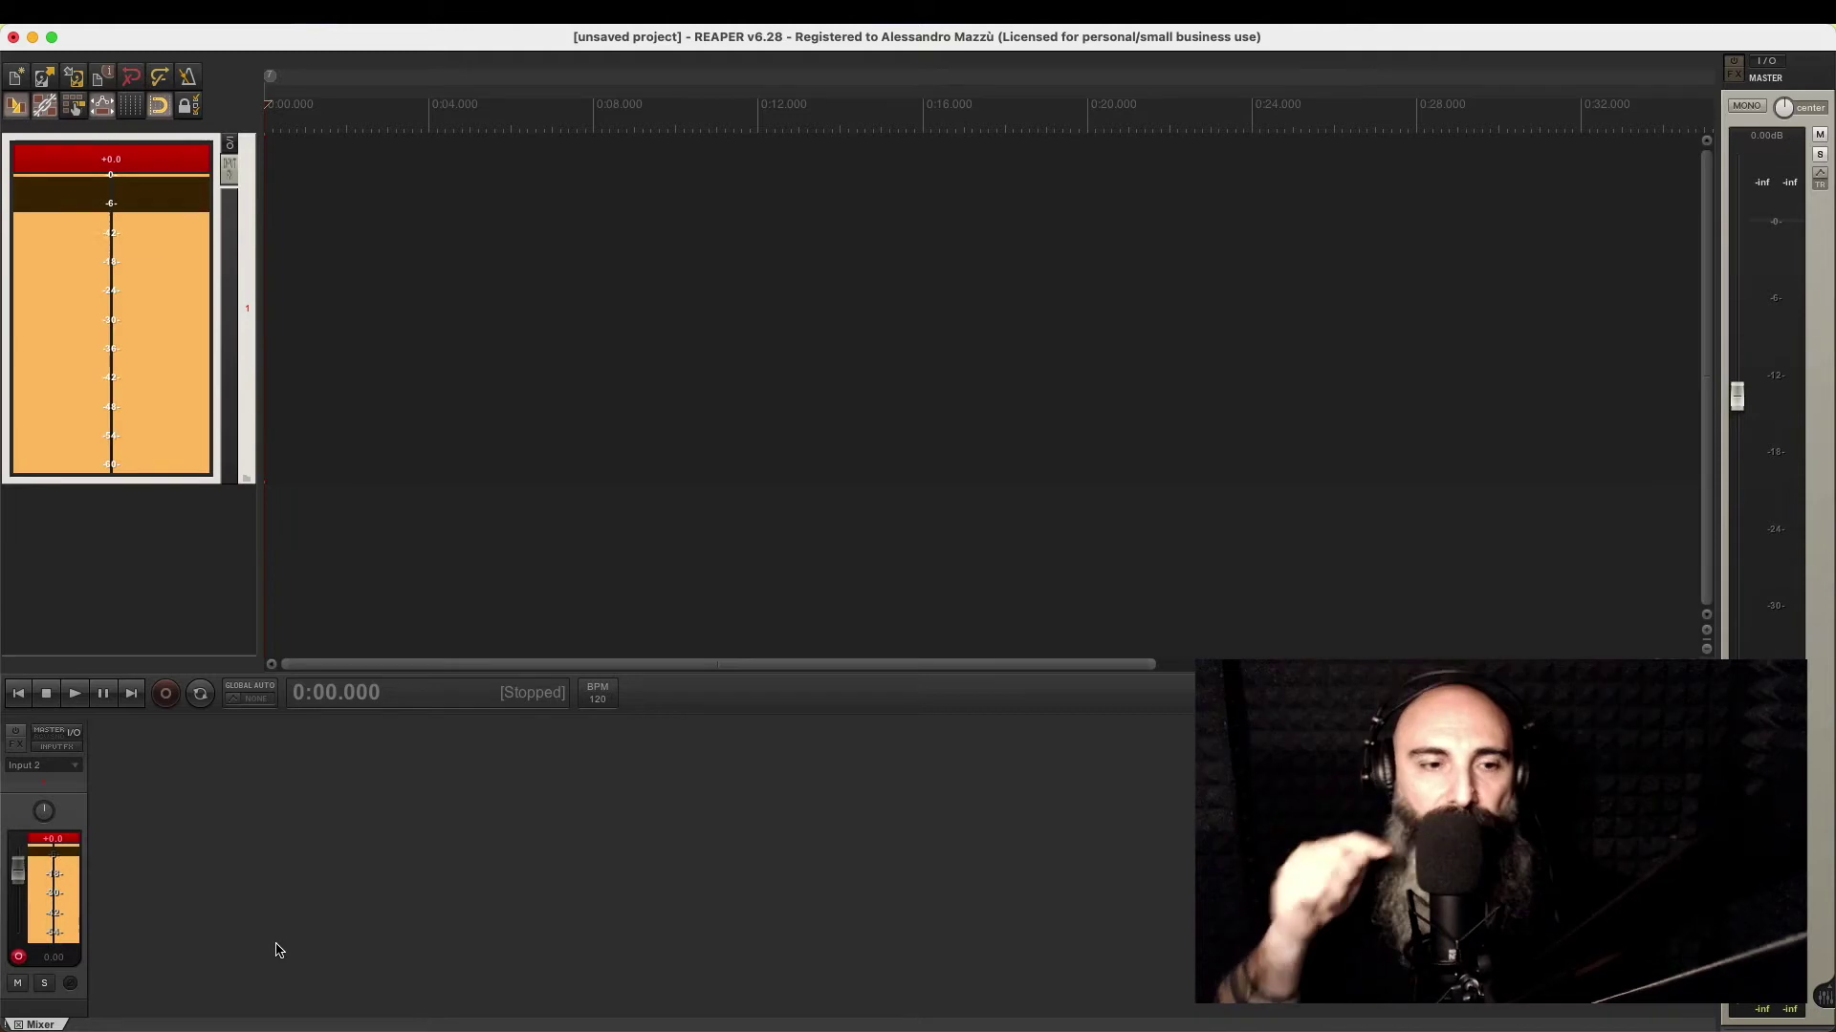
pyautogui.click(166, 169)
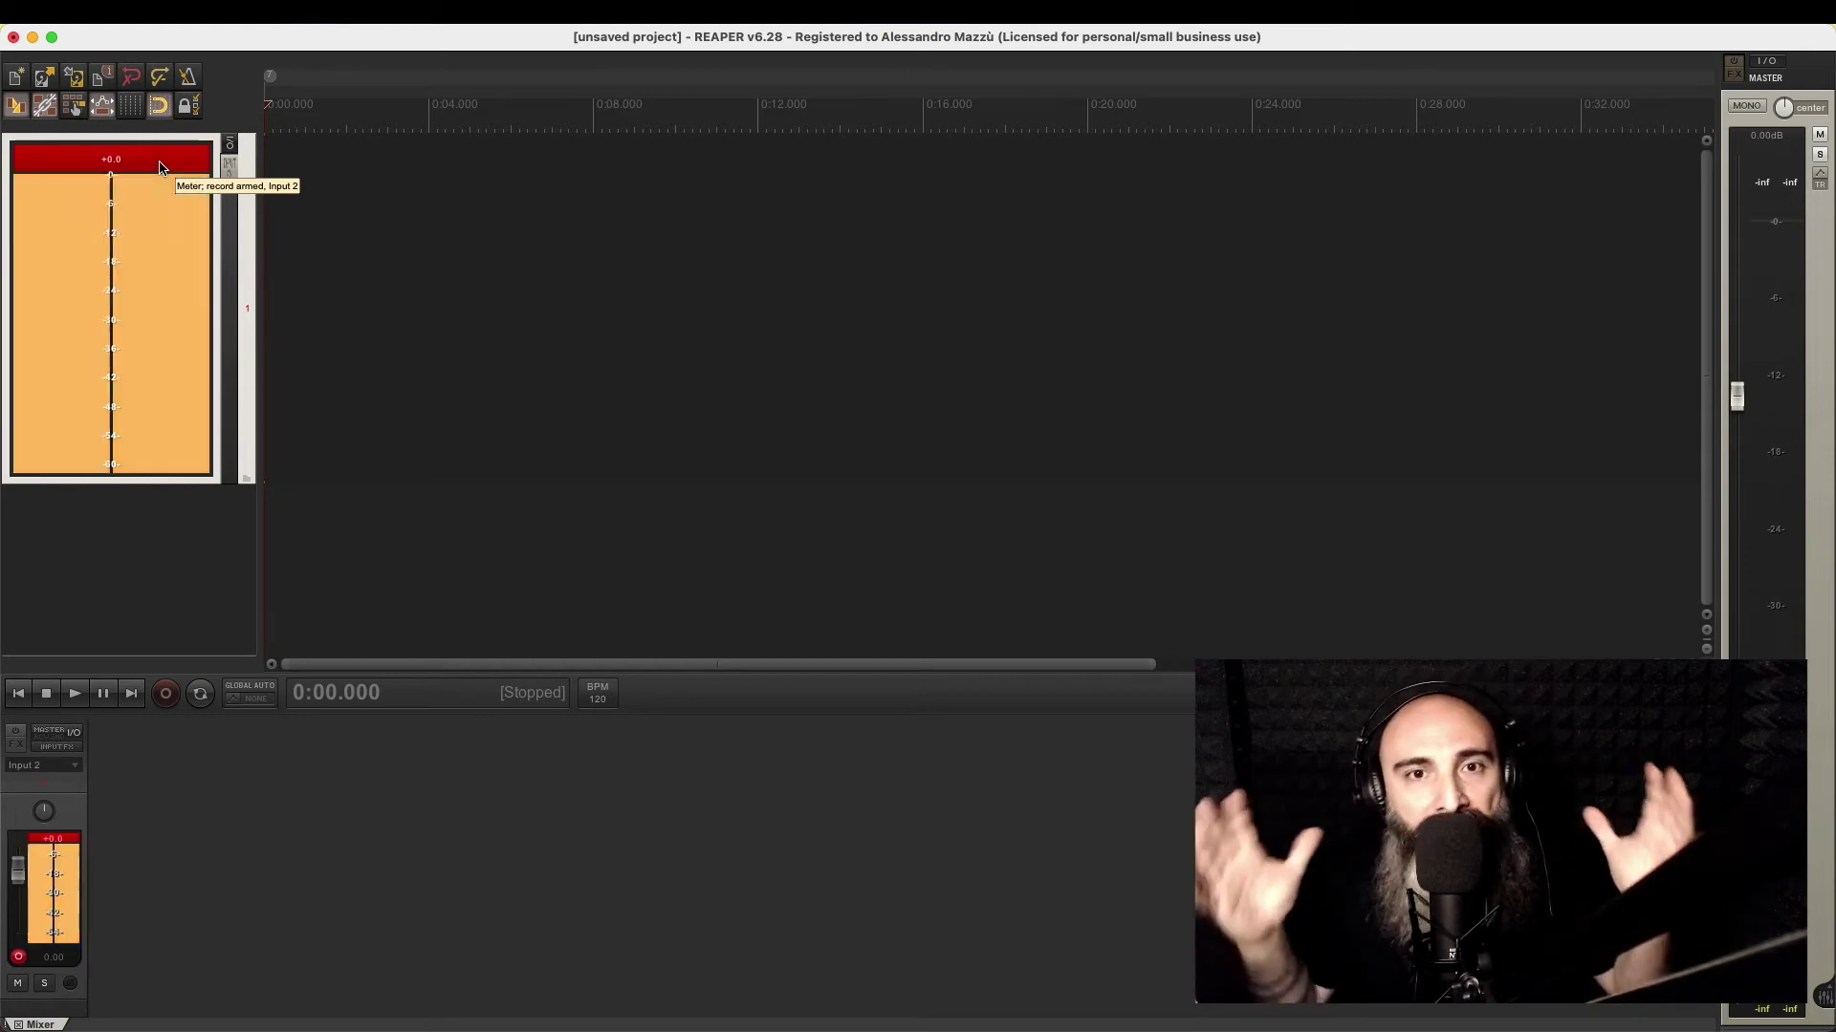
pyautogui.click(160, 168)
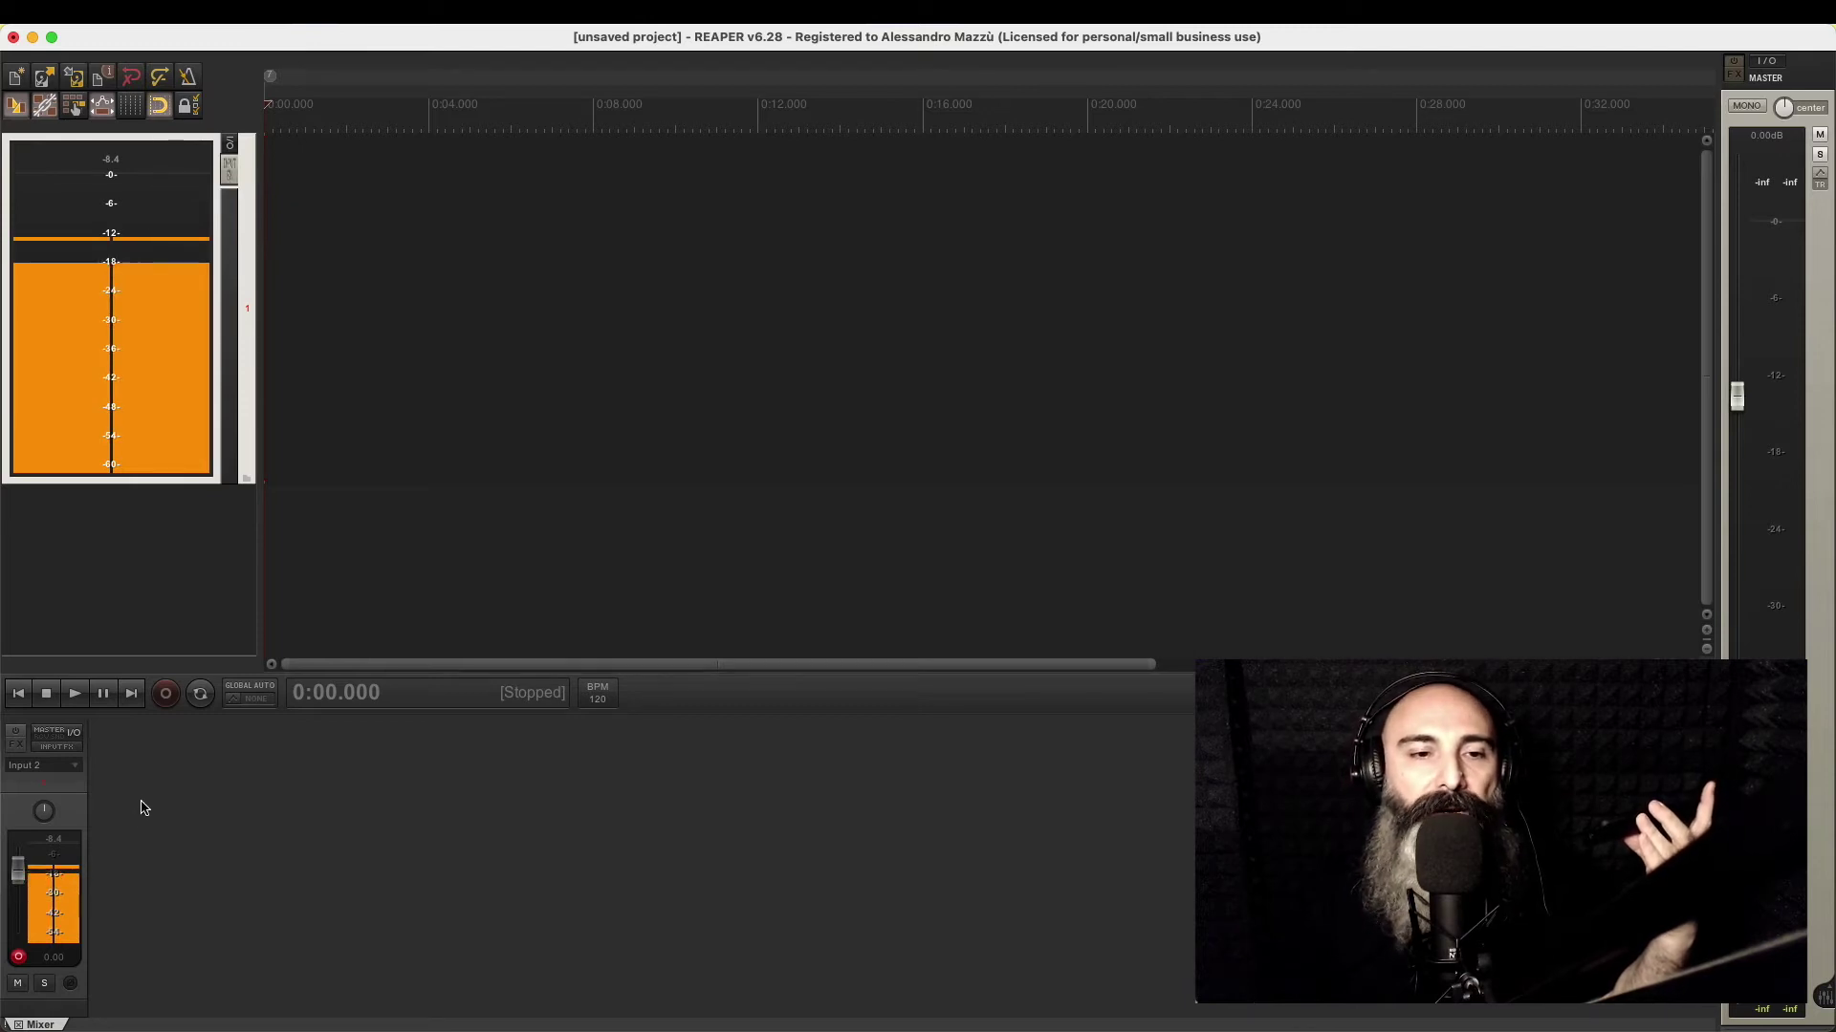
# Record a voice take on track 1, keep the recorded file and disarm the track
pyautogui.press('super+r')
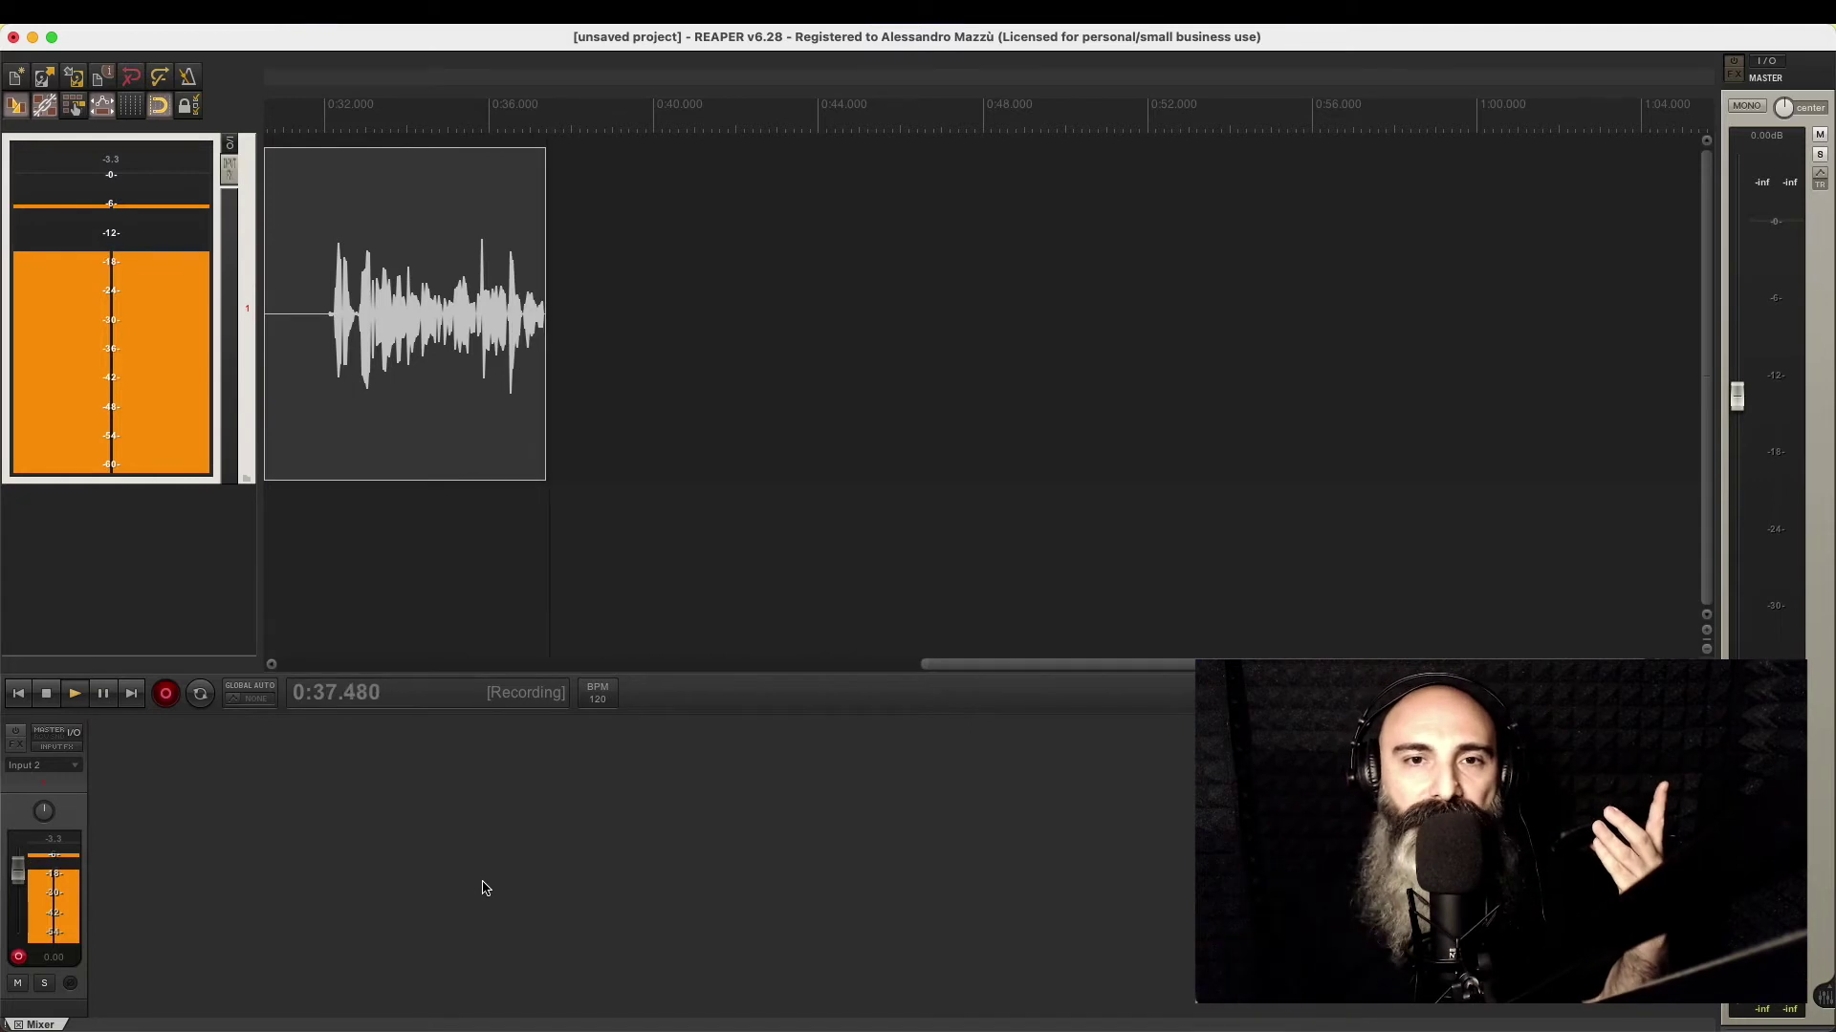
pyautogui.click(46, 697)
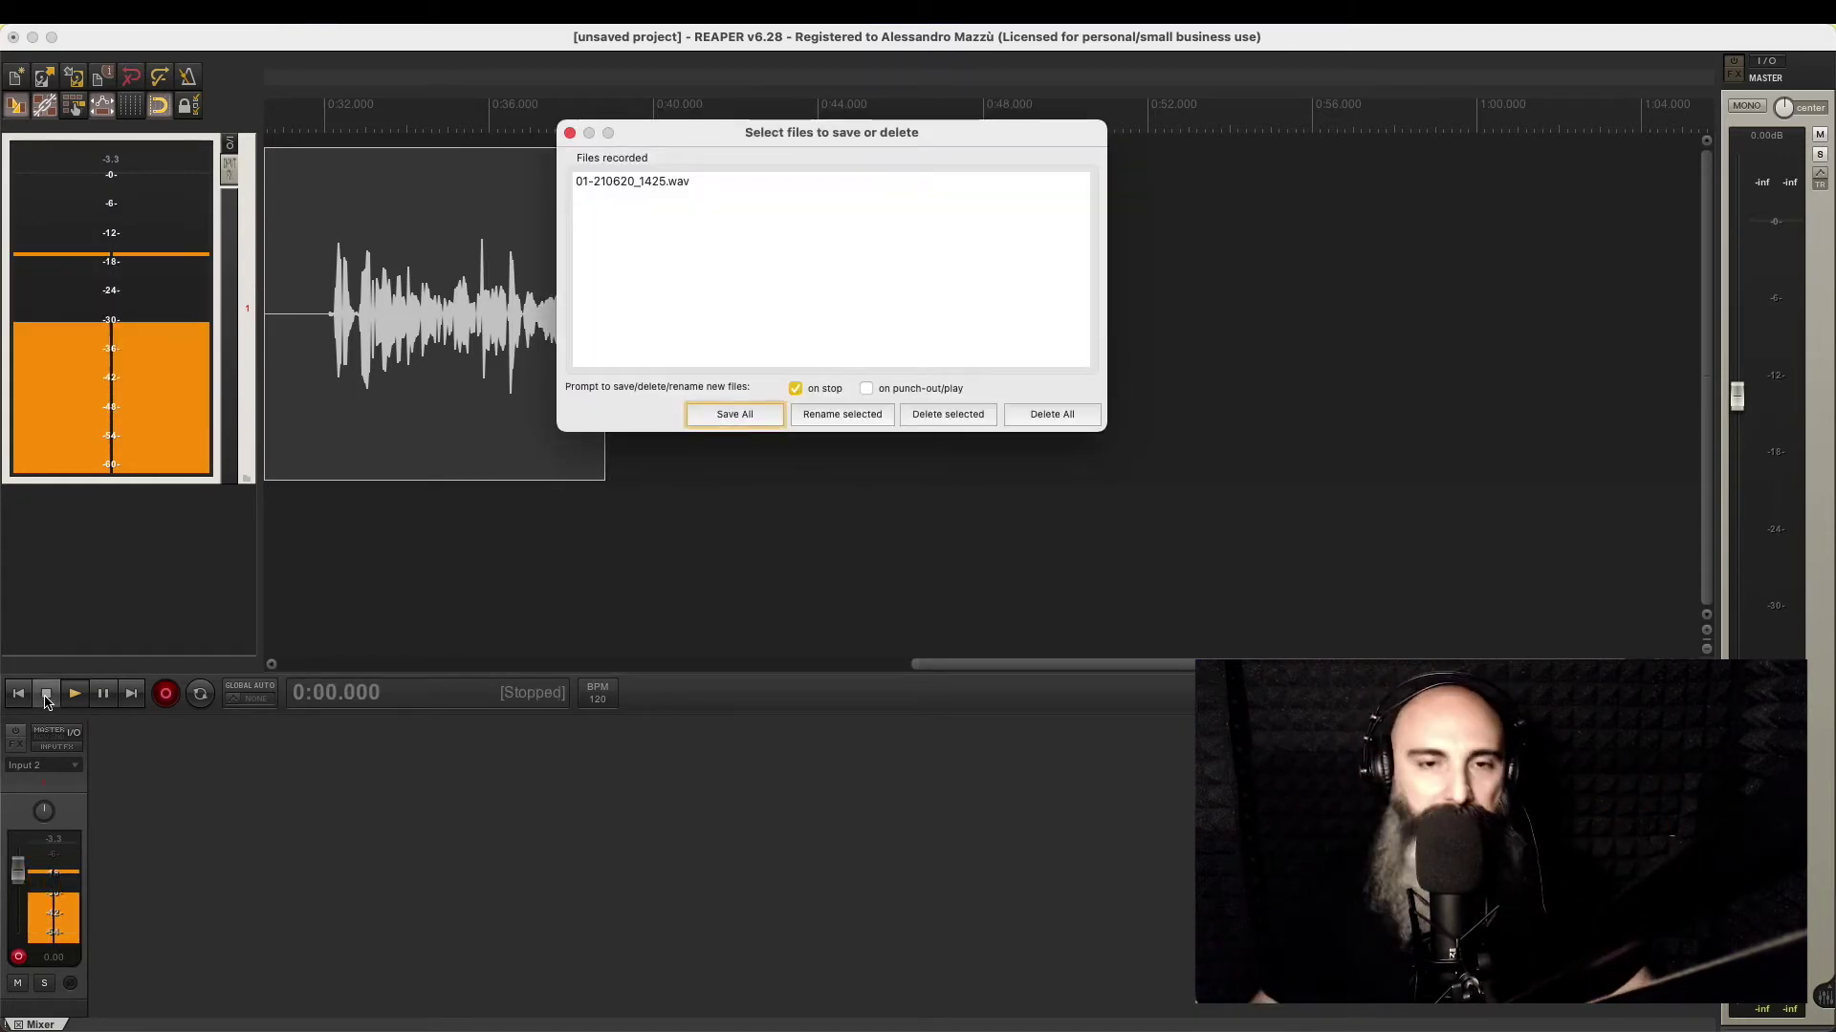
pyautogui.click(567, 131)
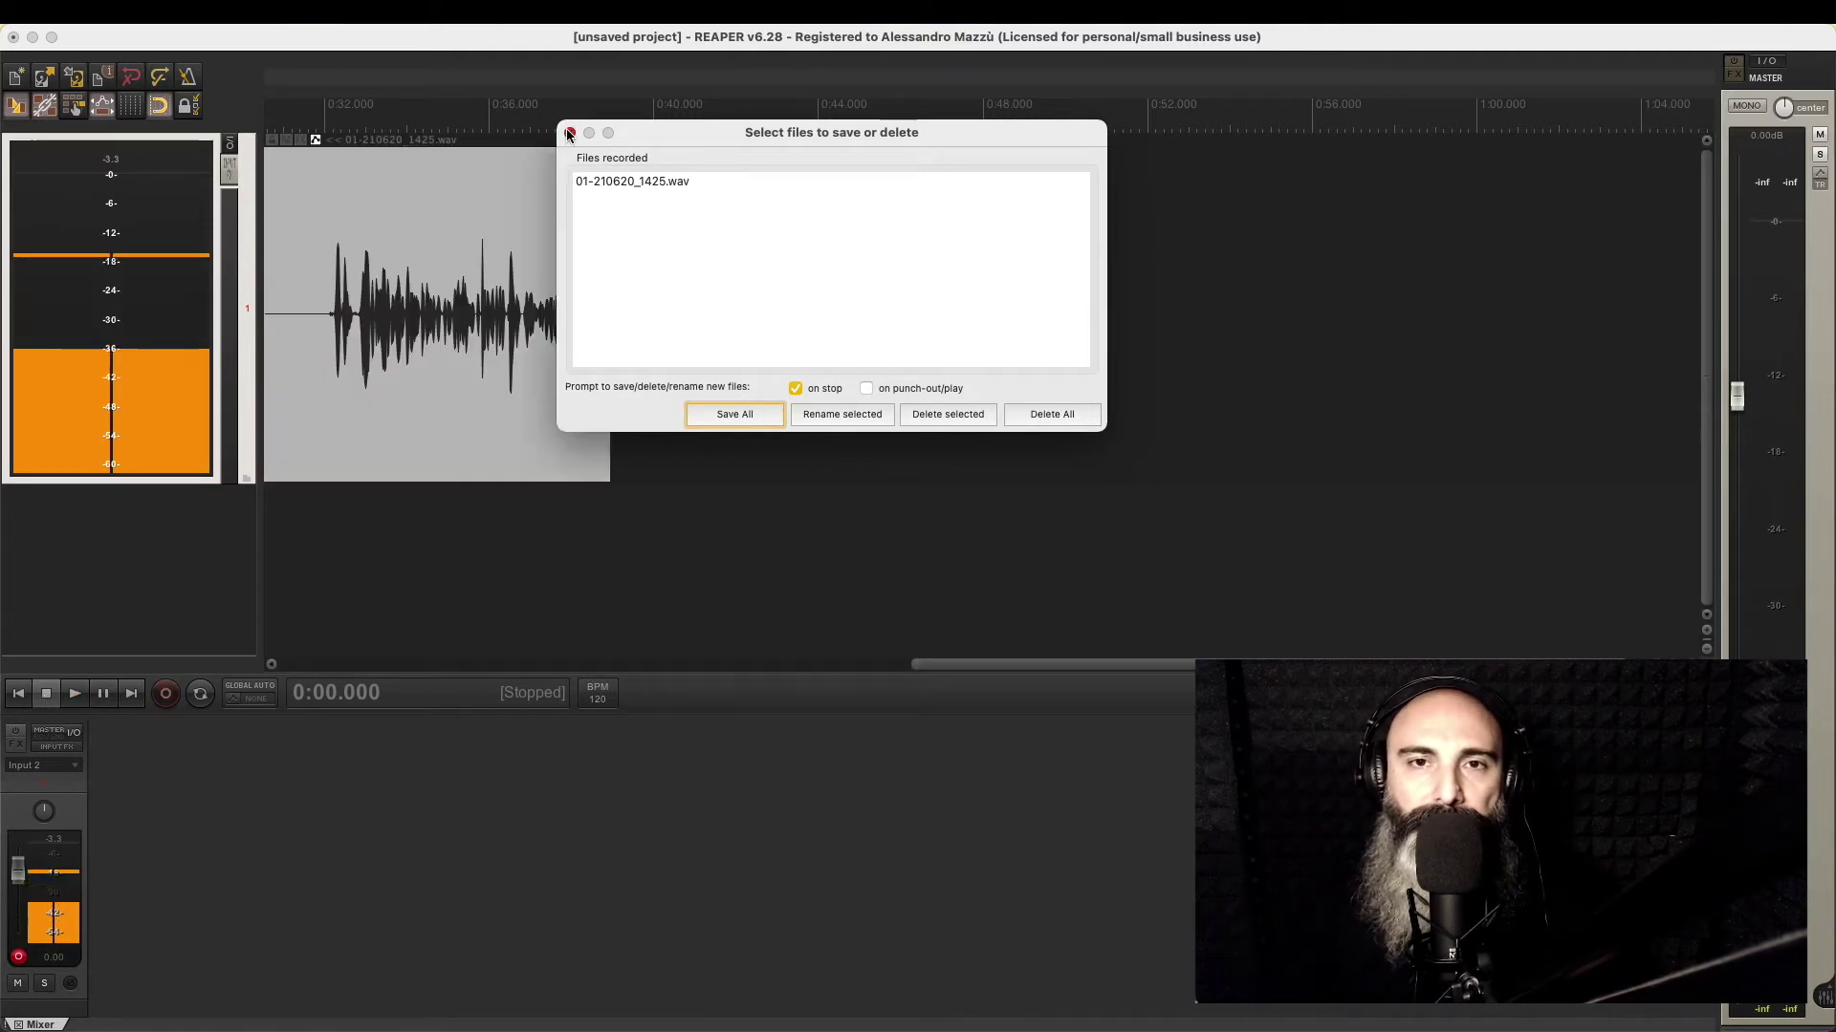
pyautogui.click(18, 958)
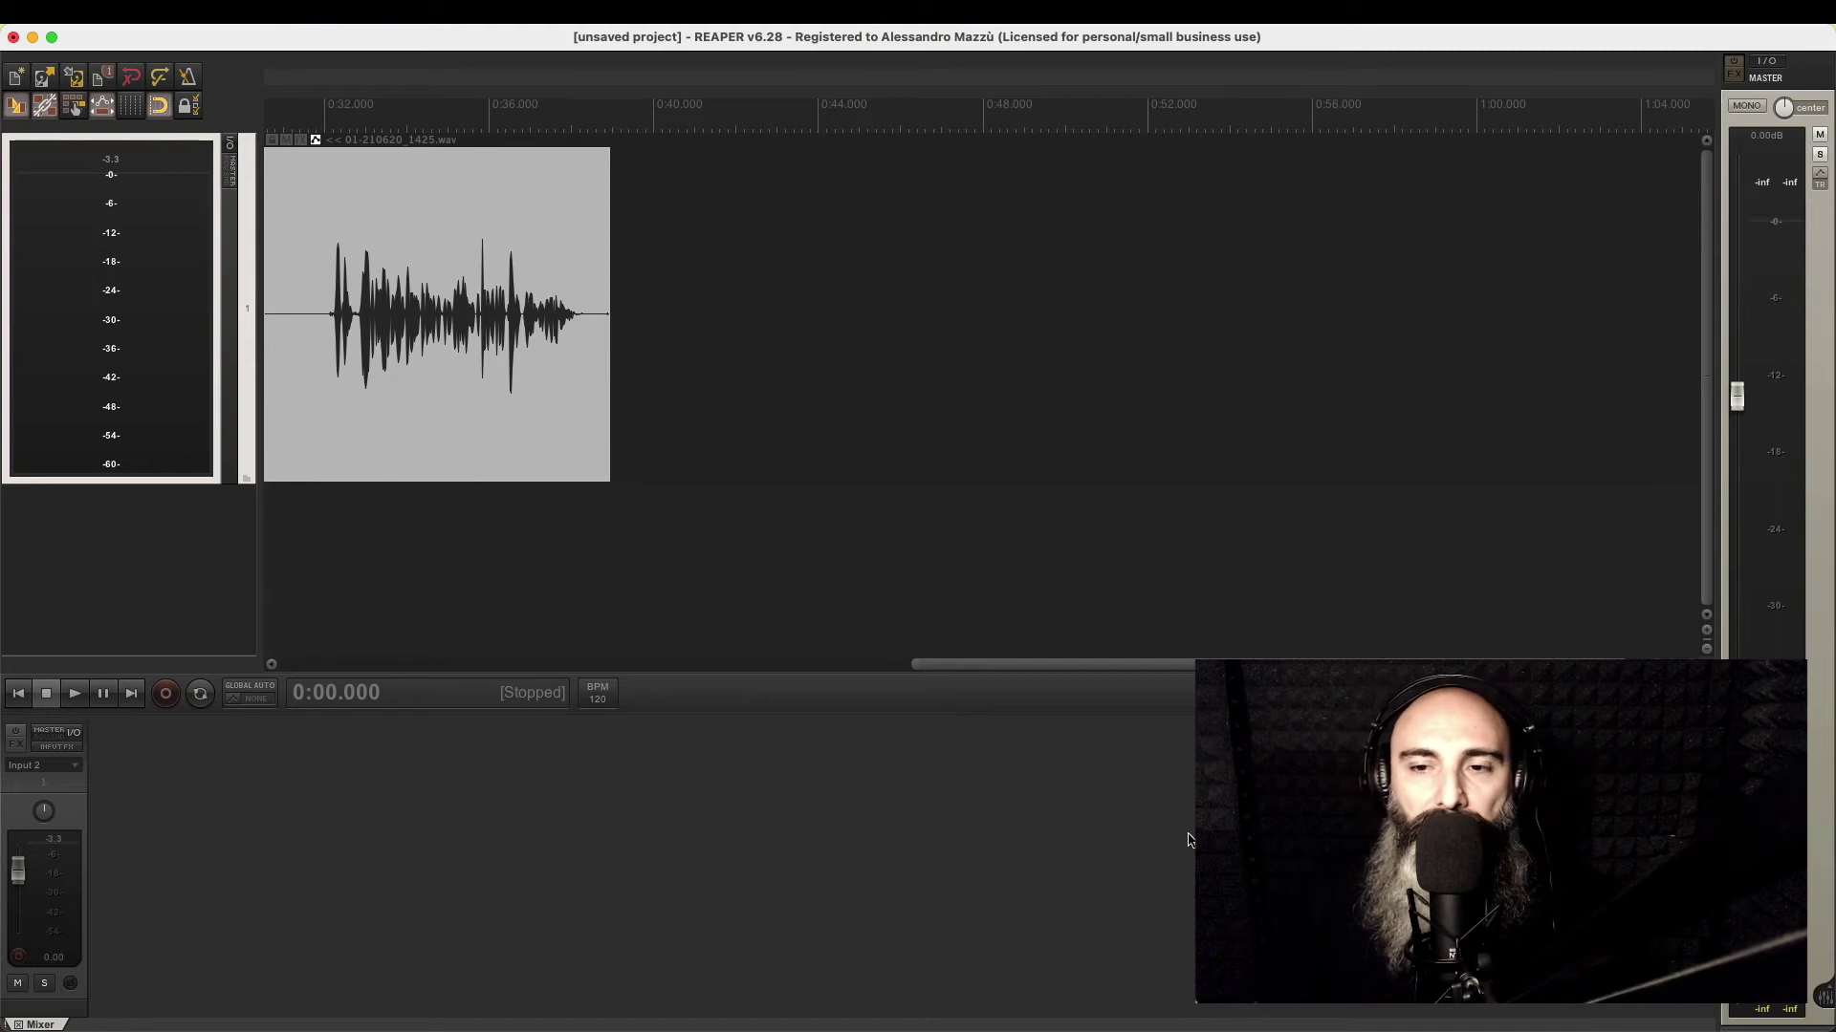
# Play back the unprocessed voice take from the start and stop playback
pyautogui.scroll(-5, 961, 608)
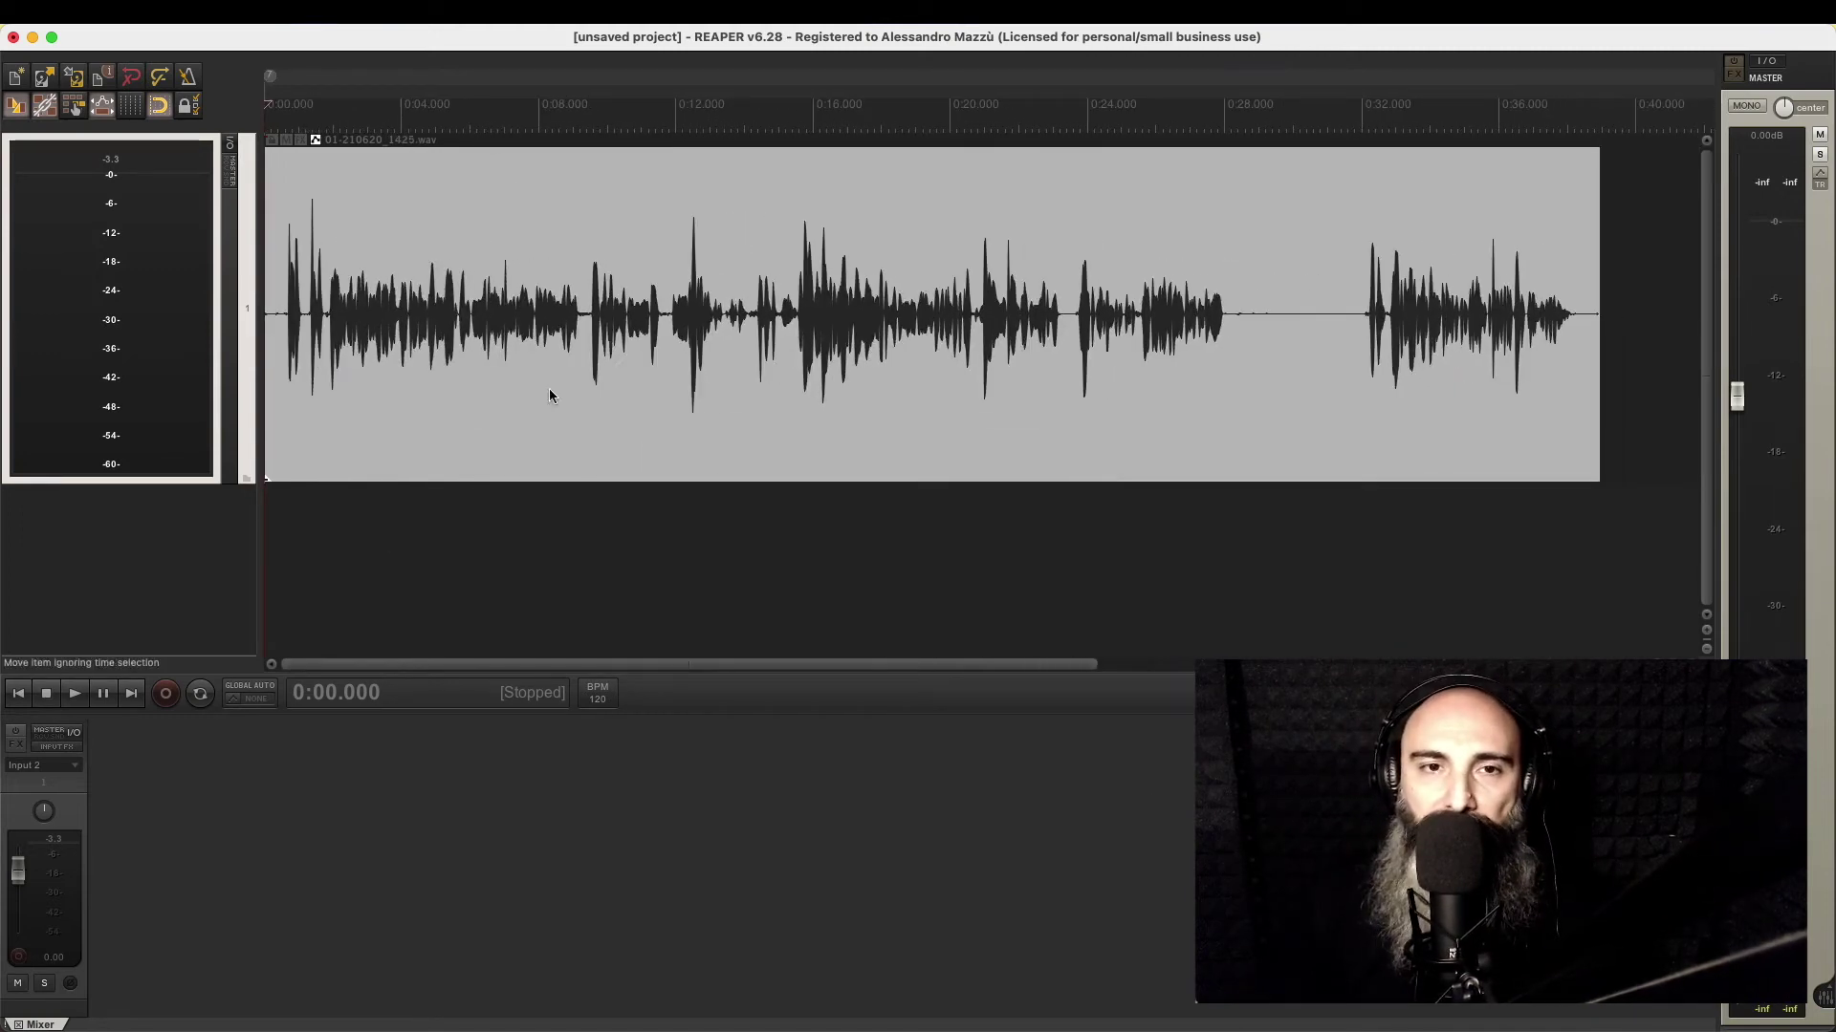
pyautogui.click(77, 701)
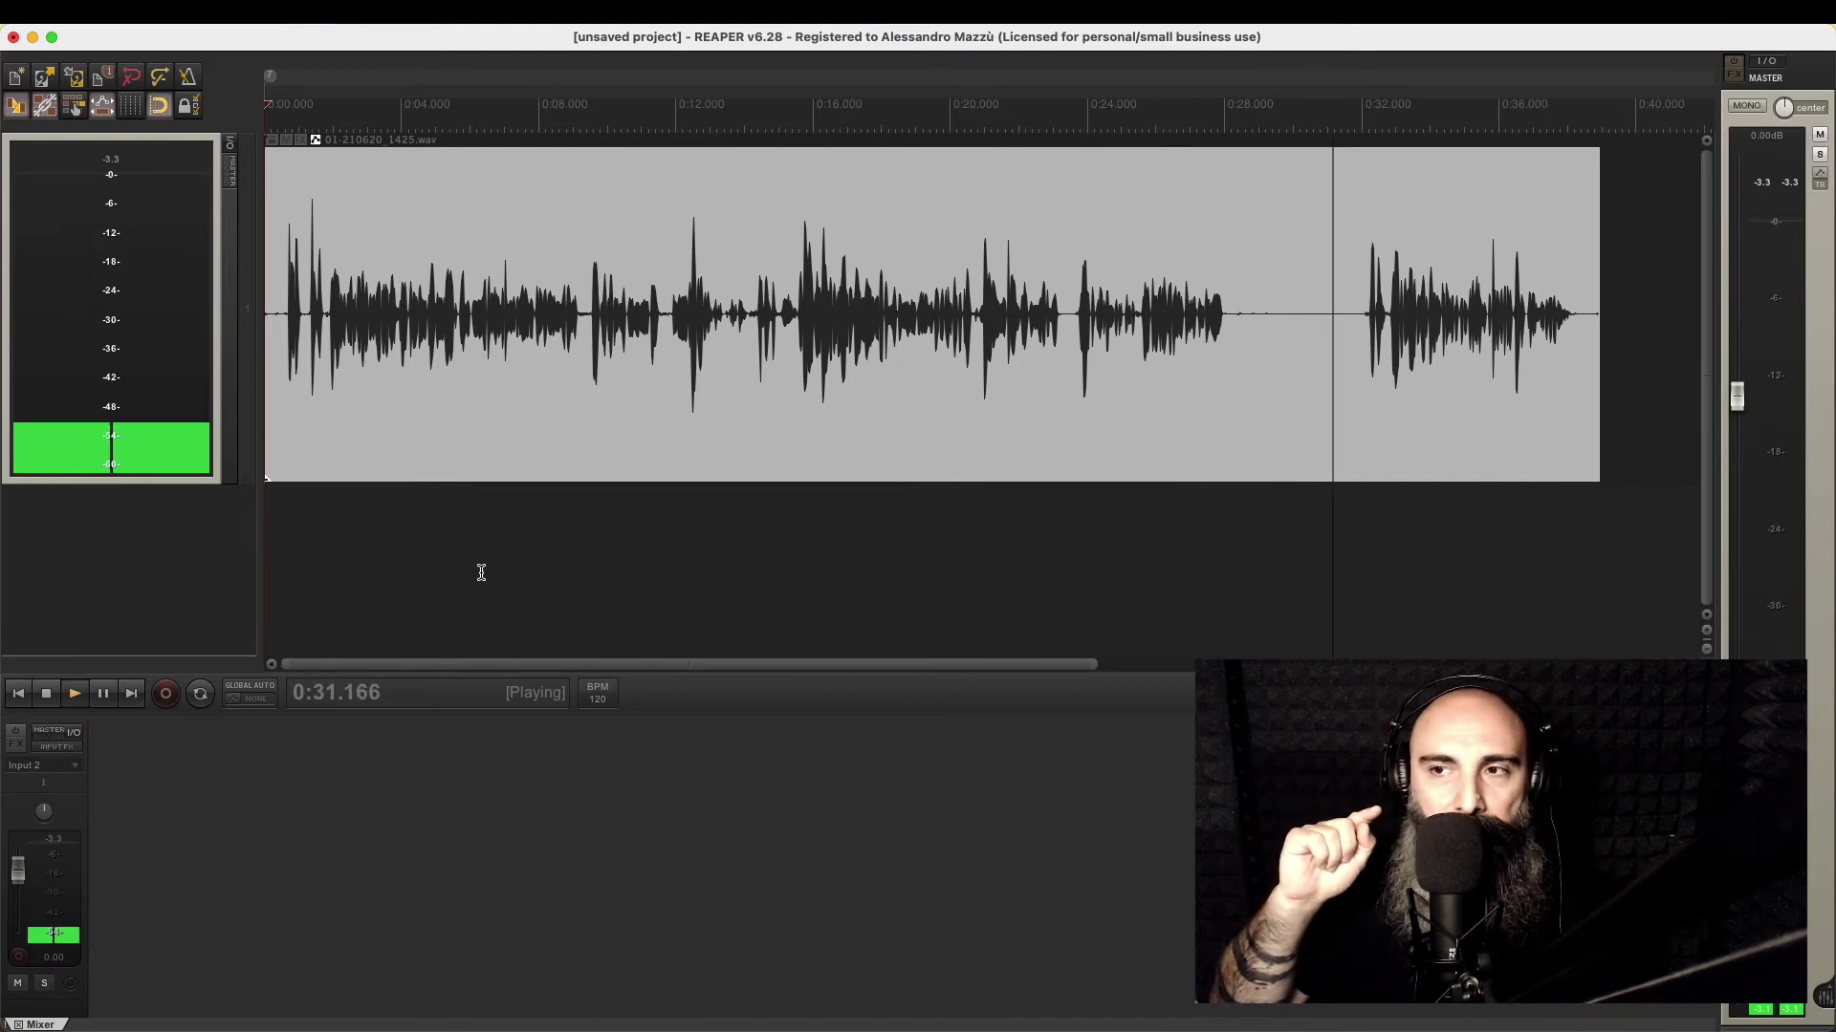
pyautogui.press('space')
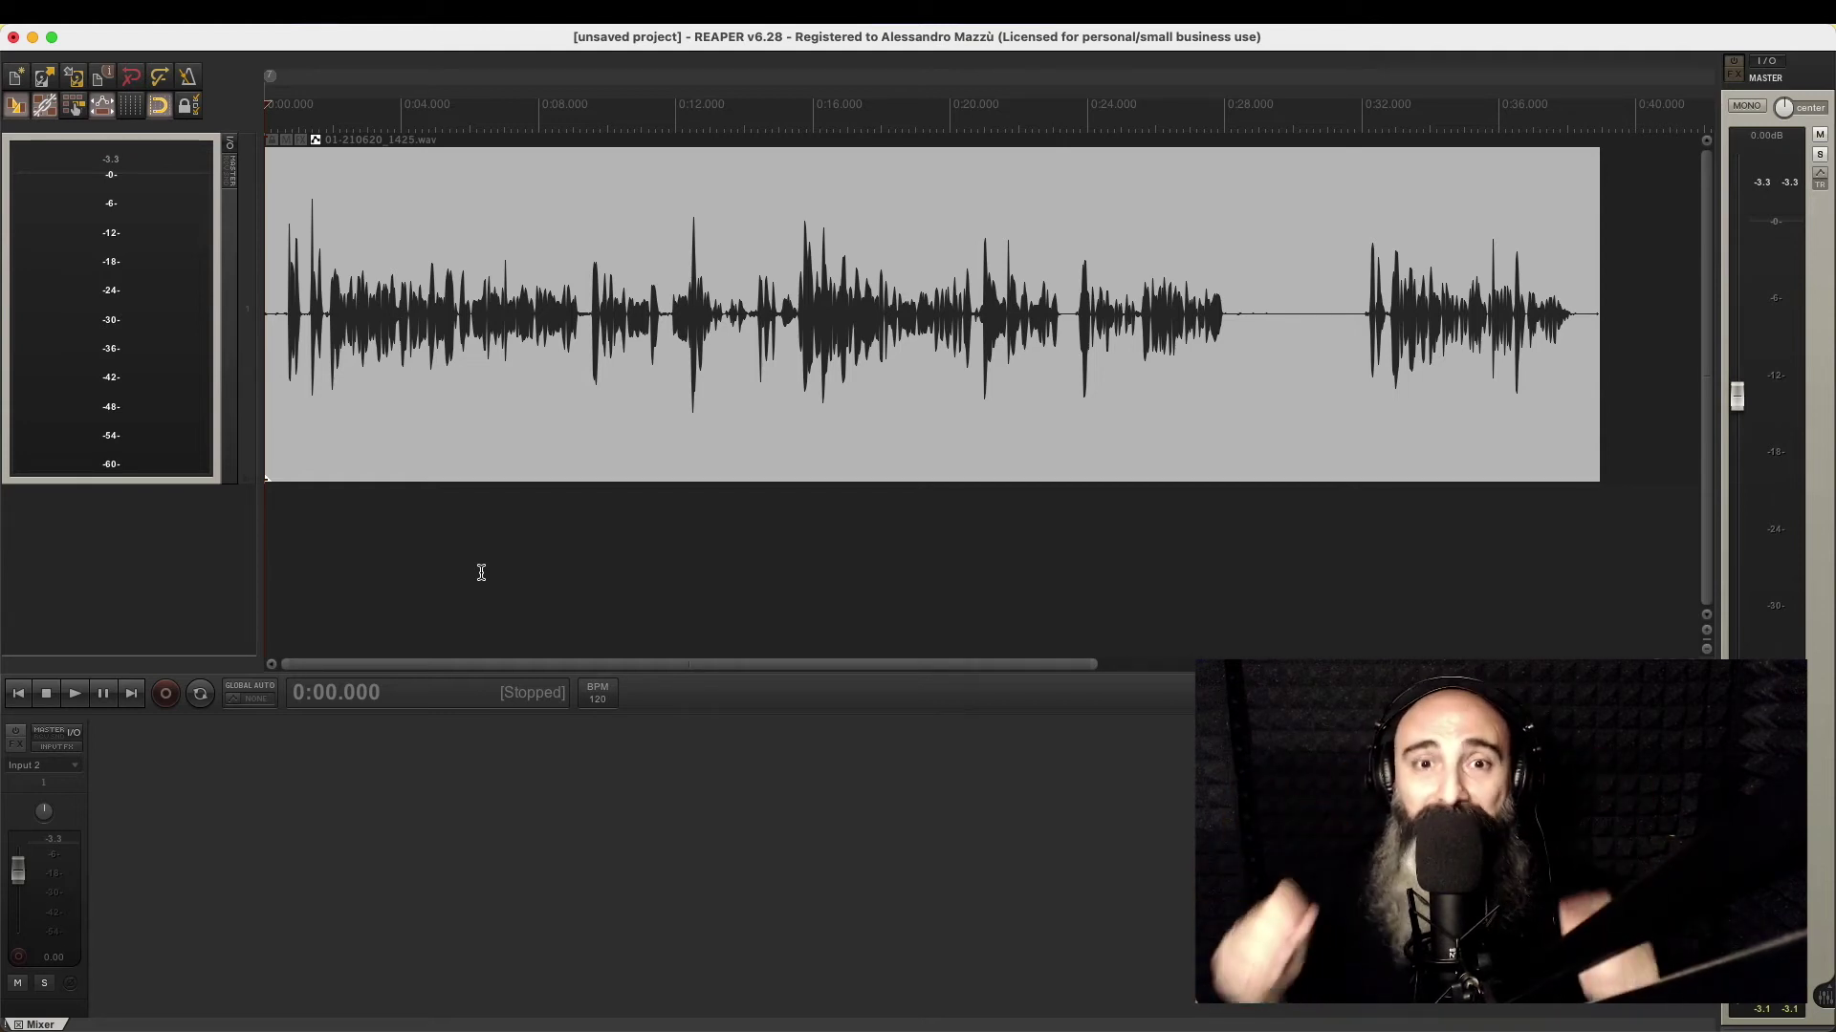
# Add the Waves NS1 Mono noise suppressor to track 1, keeping its window clear of the waveform
pyautogui.click(19, 754)
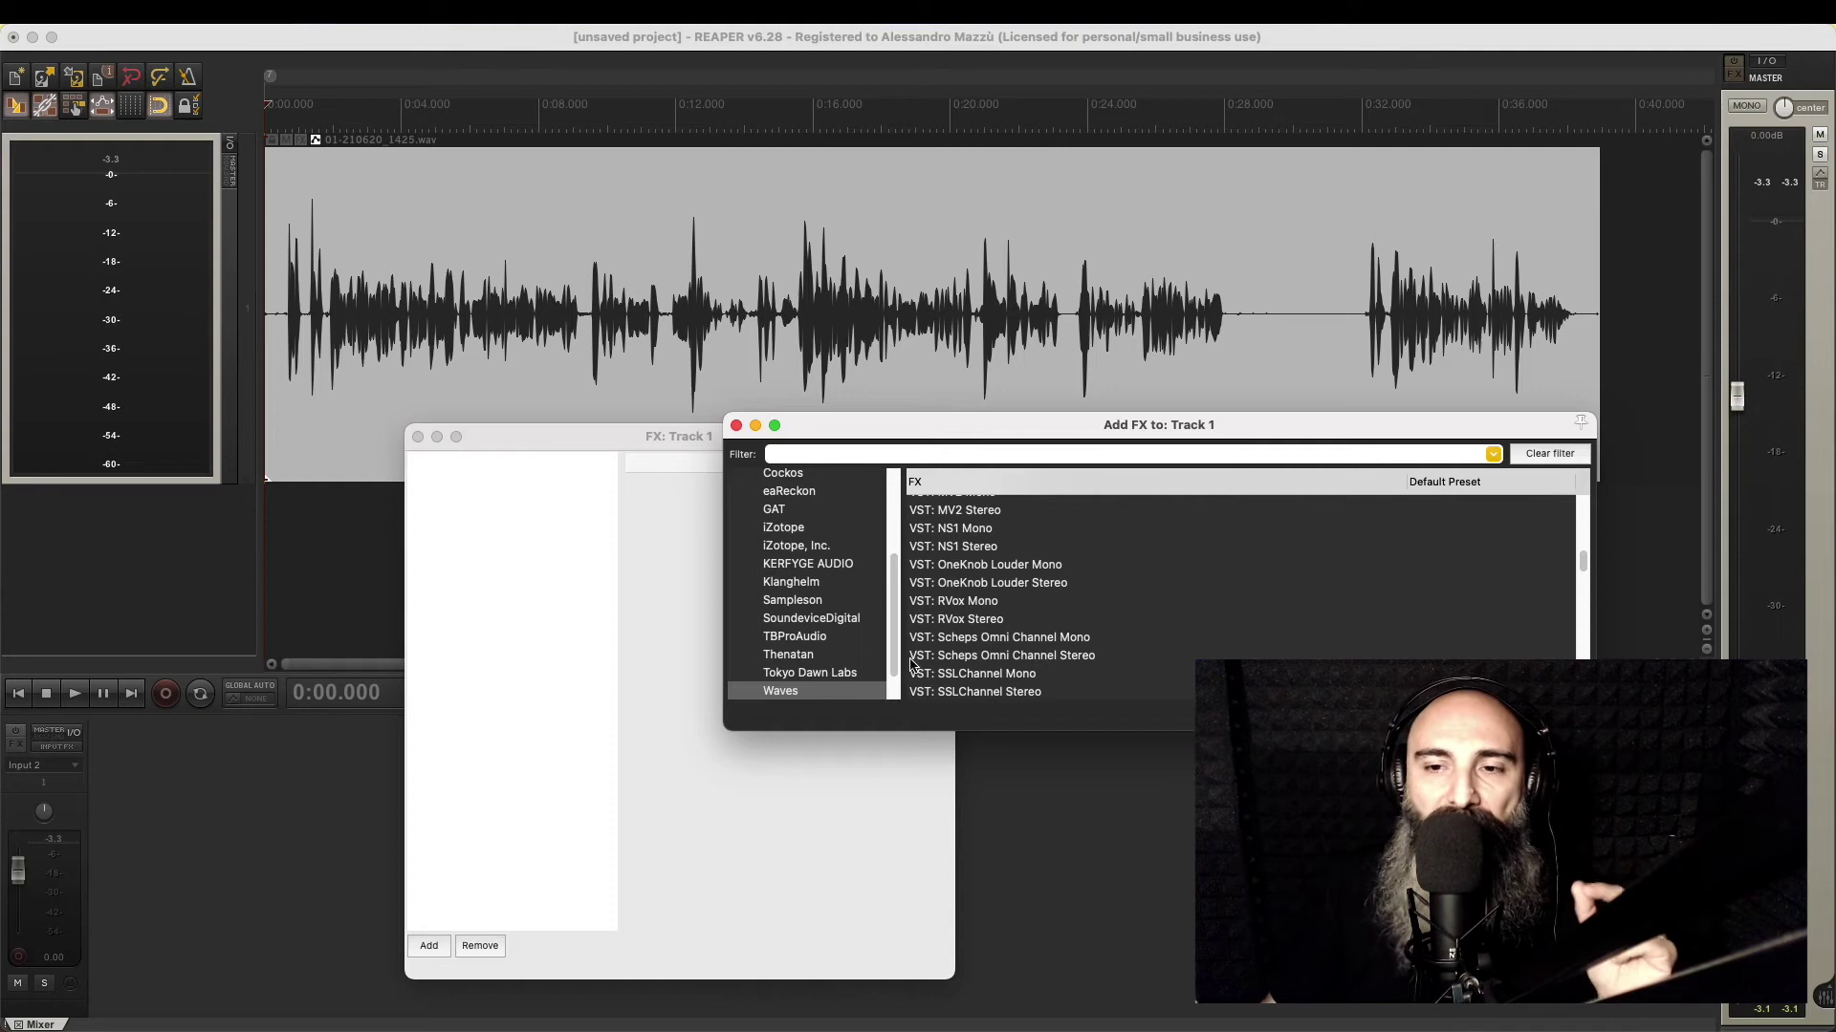
pyautogui.click(967, 532)
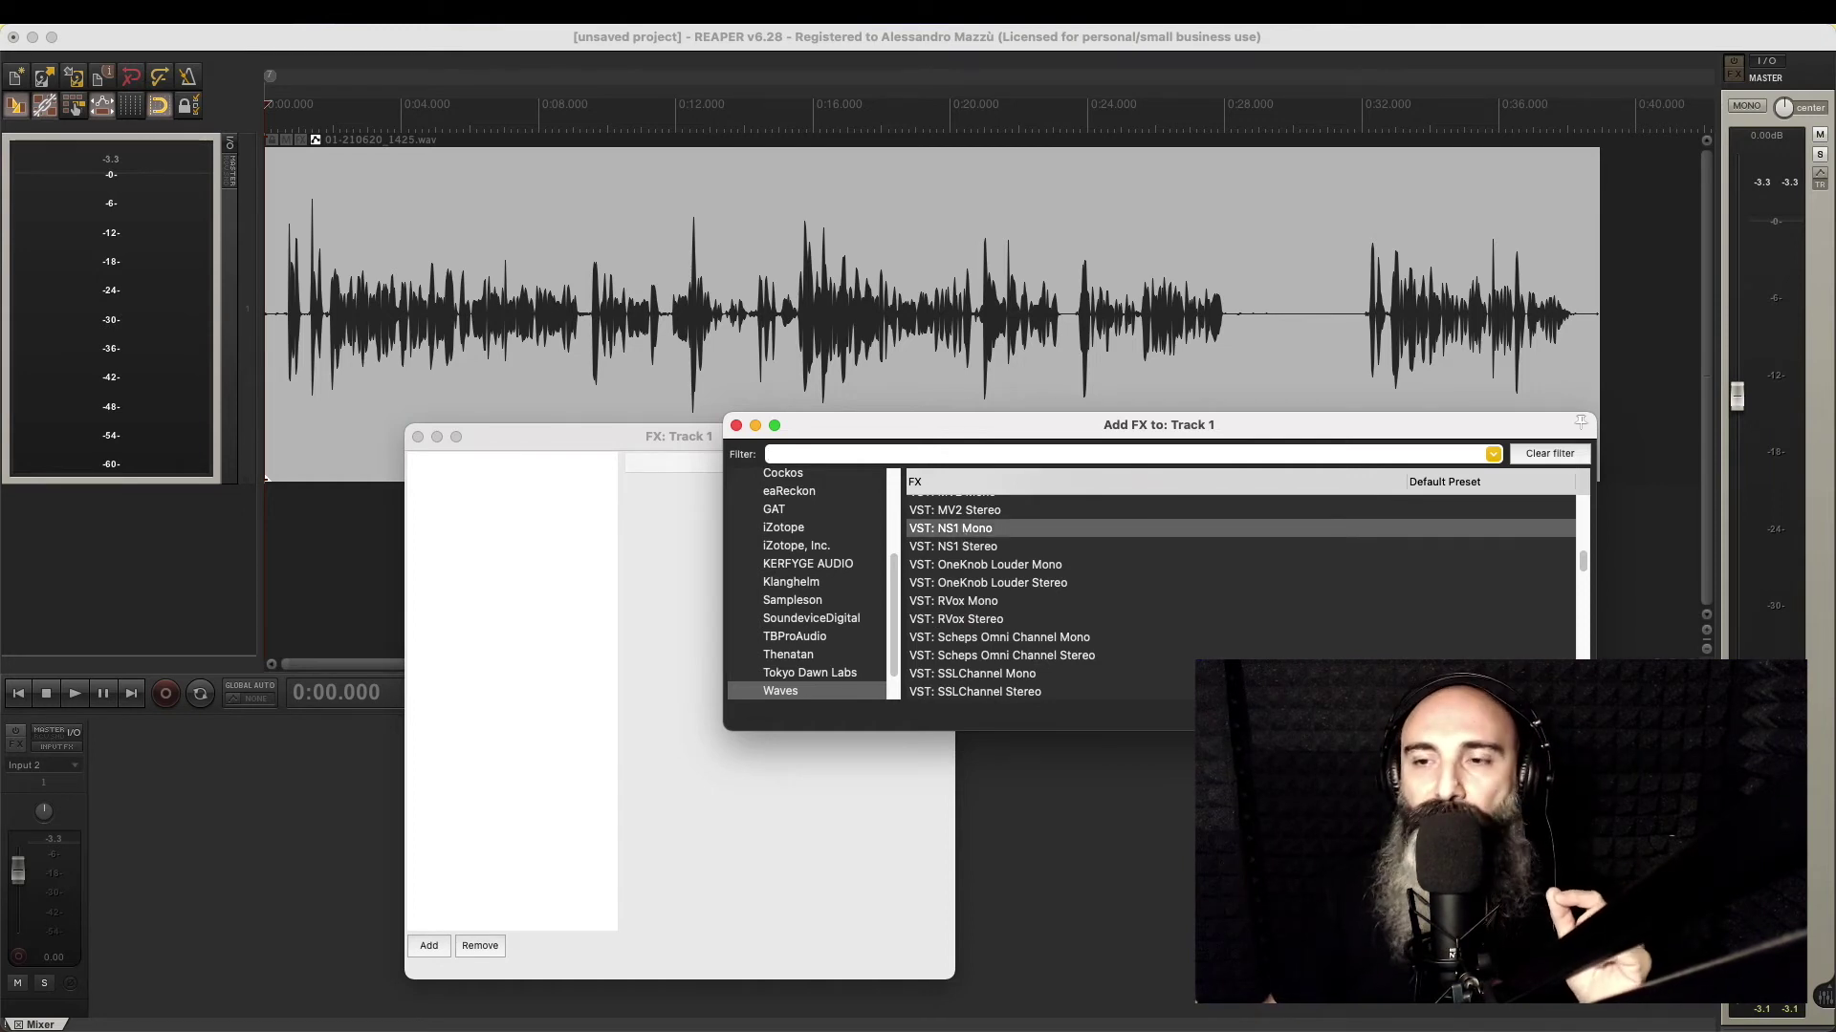
pyautogui.doubleClick(968, 529)
pyautogui.moveTo(759, 442); pyautogui.dragTo(597, 452)
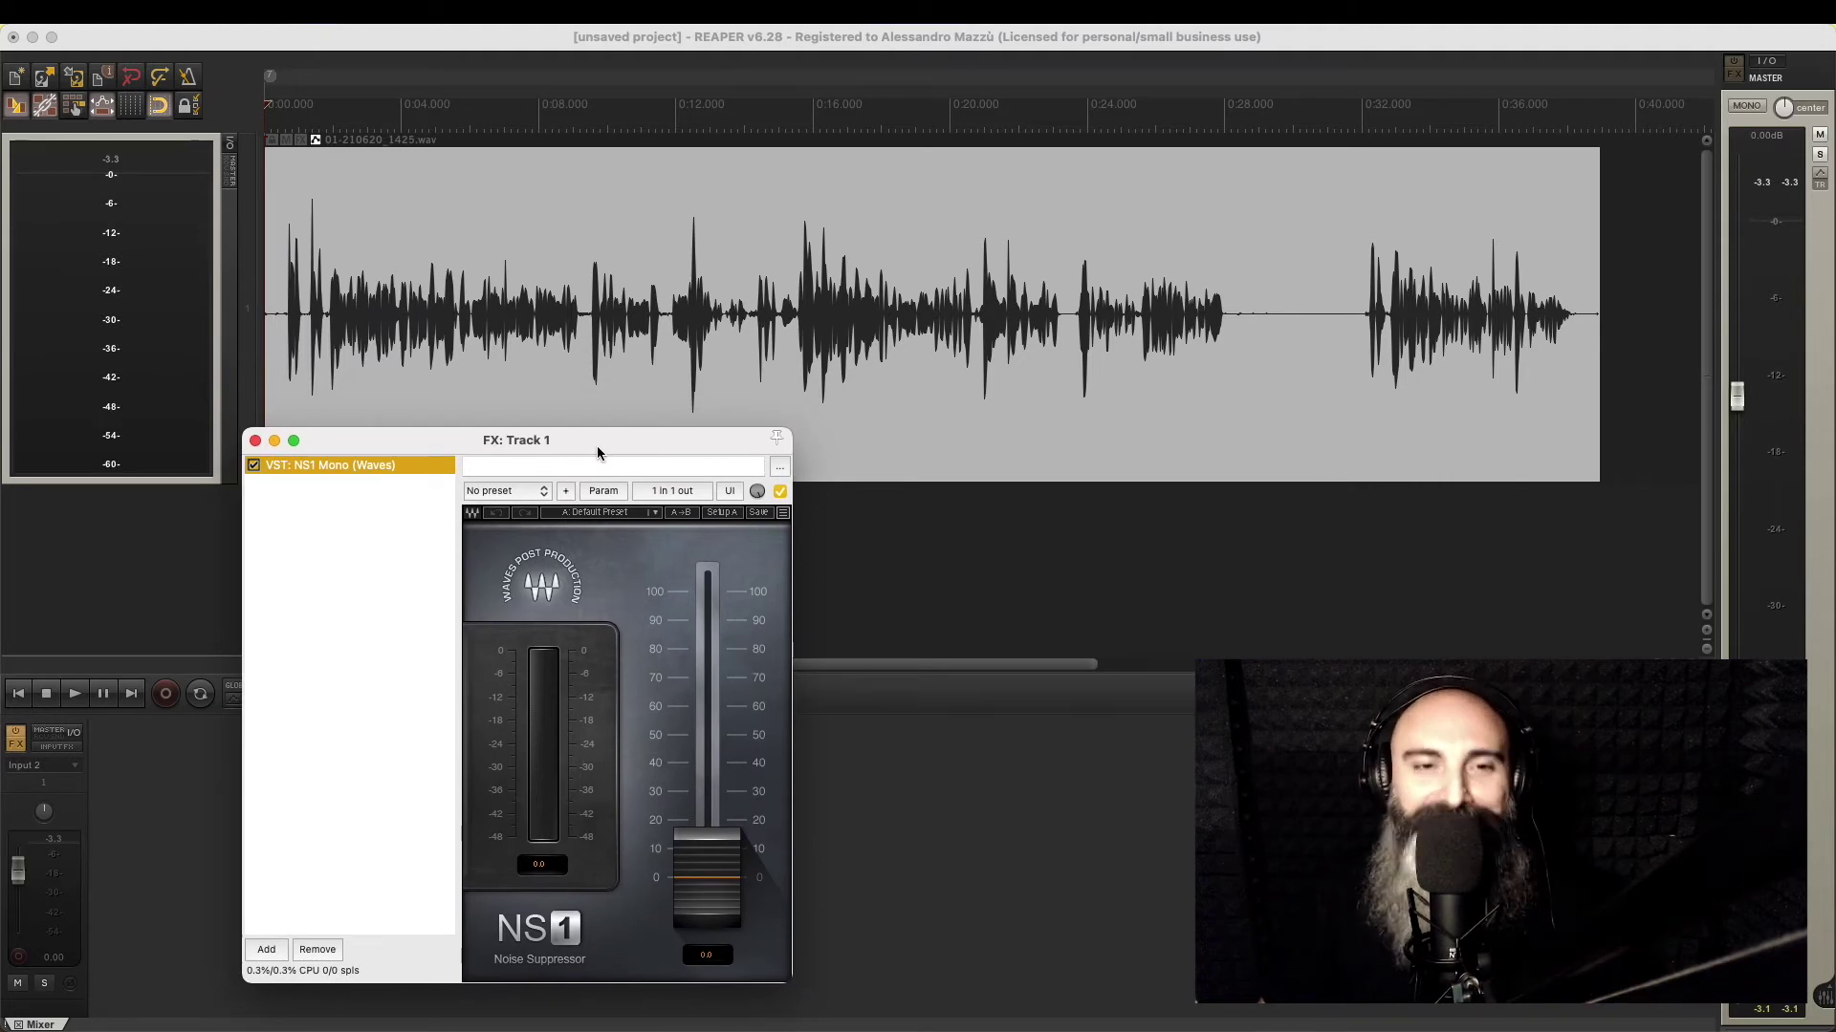
# Set the NS1 noise suppression amount to 40
pyautogui.moveTo(711, 890)
pyautogui.mouseDown()
pyautogui.moveTo(709, 659)
pyautogui.moveTo(708, 870)
pyautogui.mouseUp()
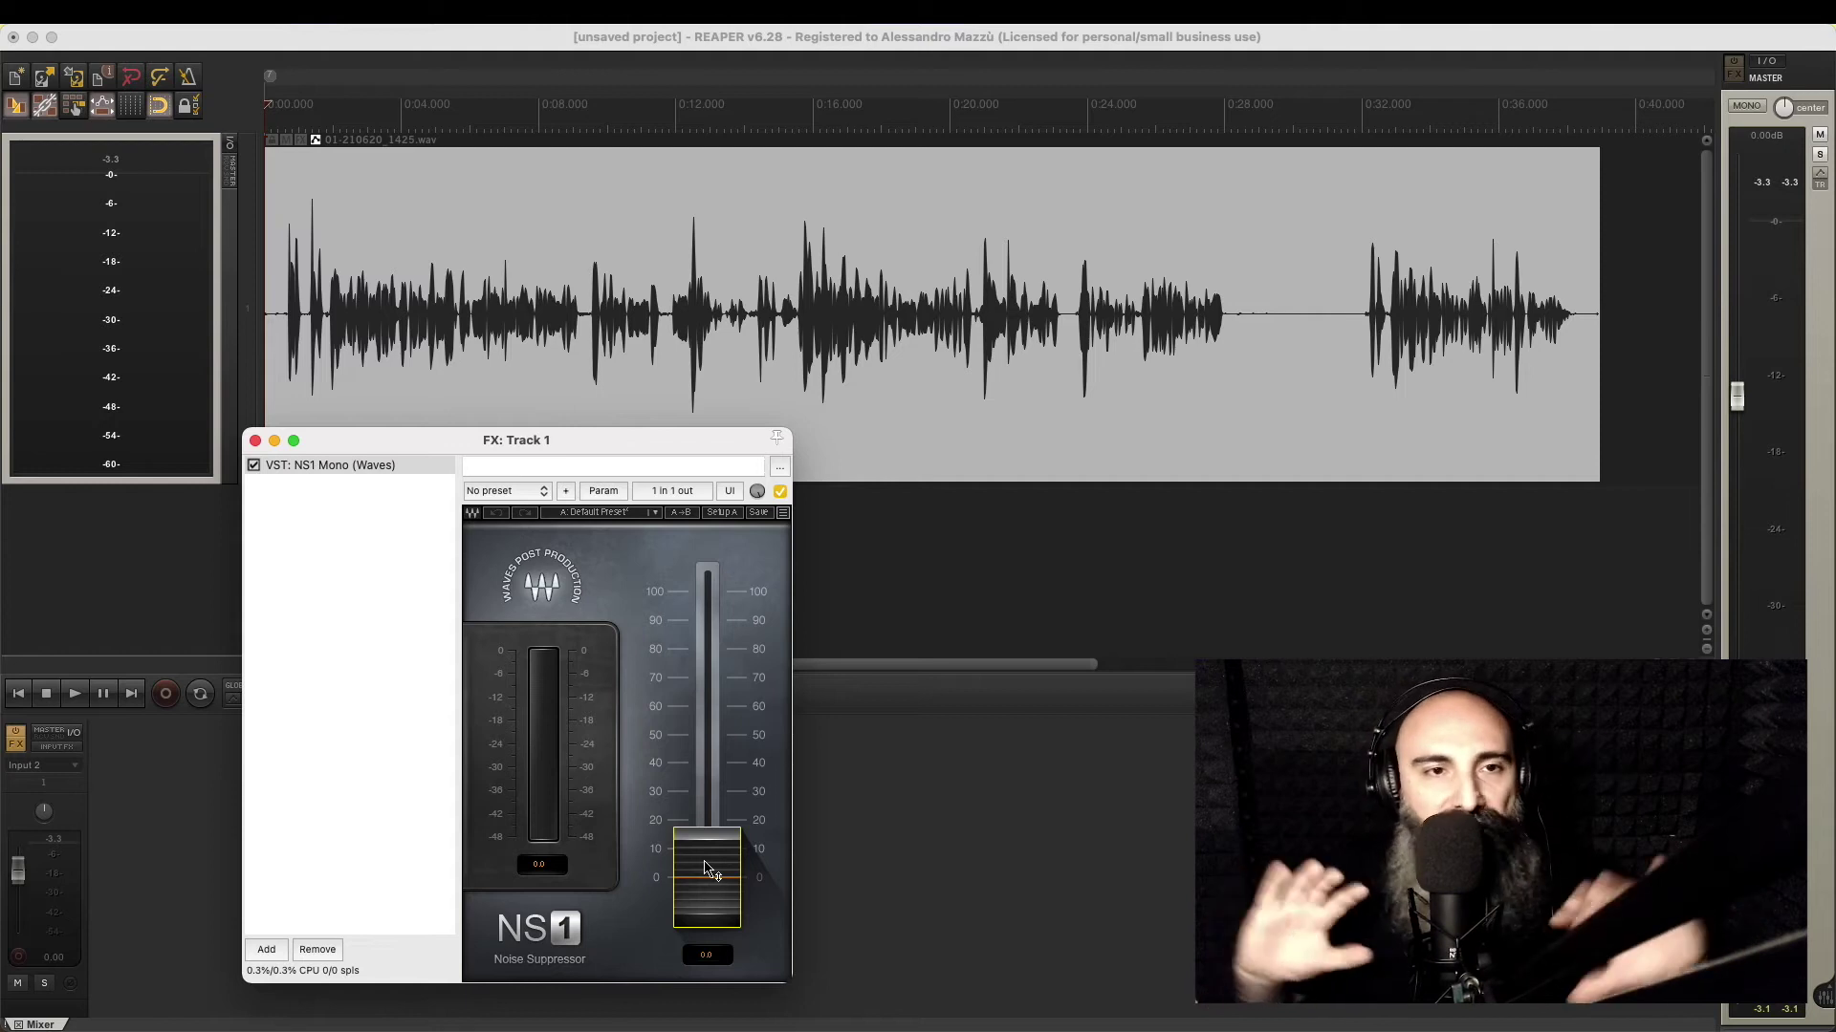
pyautogui.moveTo(705, 868)
pyautogui.mouseDown()
pyautogui.moveTo(706, 600)
pyautogui.moveTo(712, 887)
pyautogui.mouseUp()
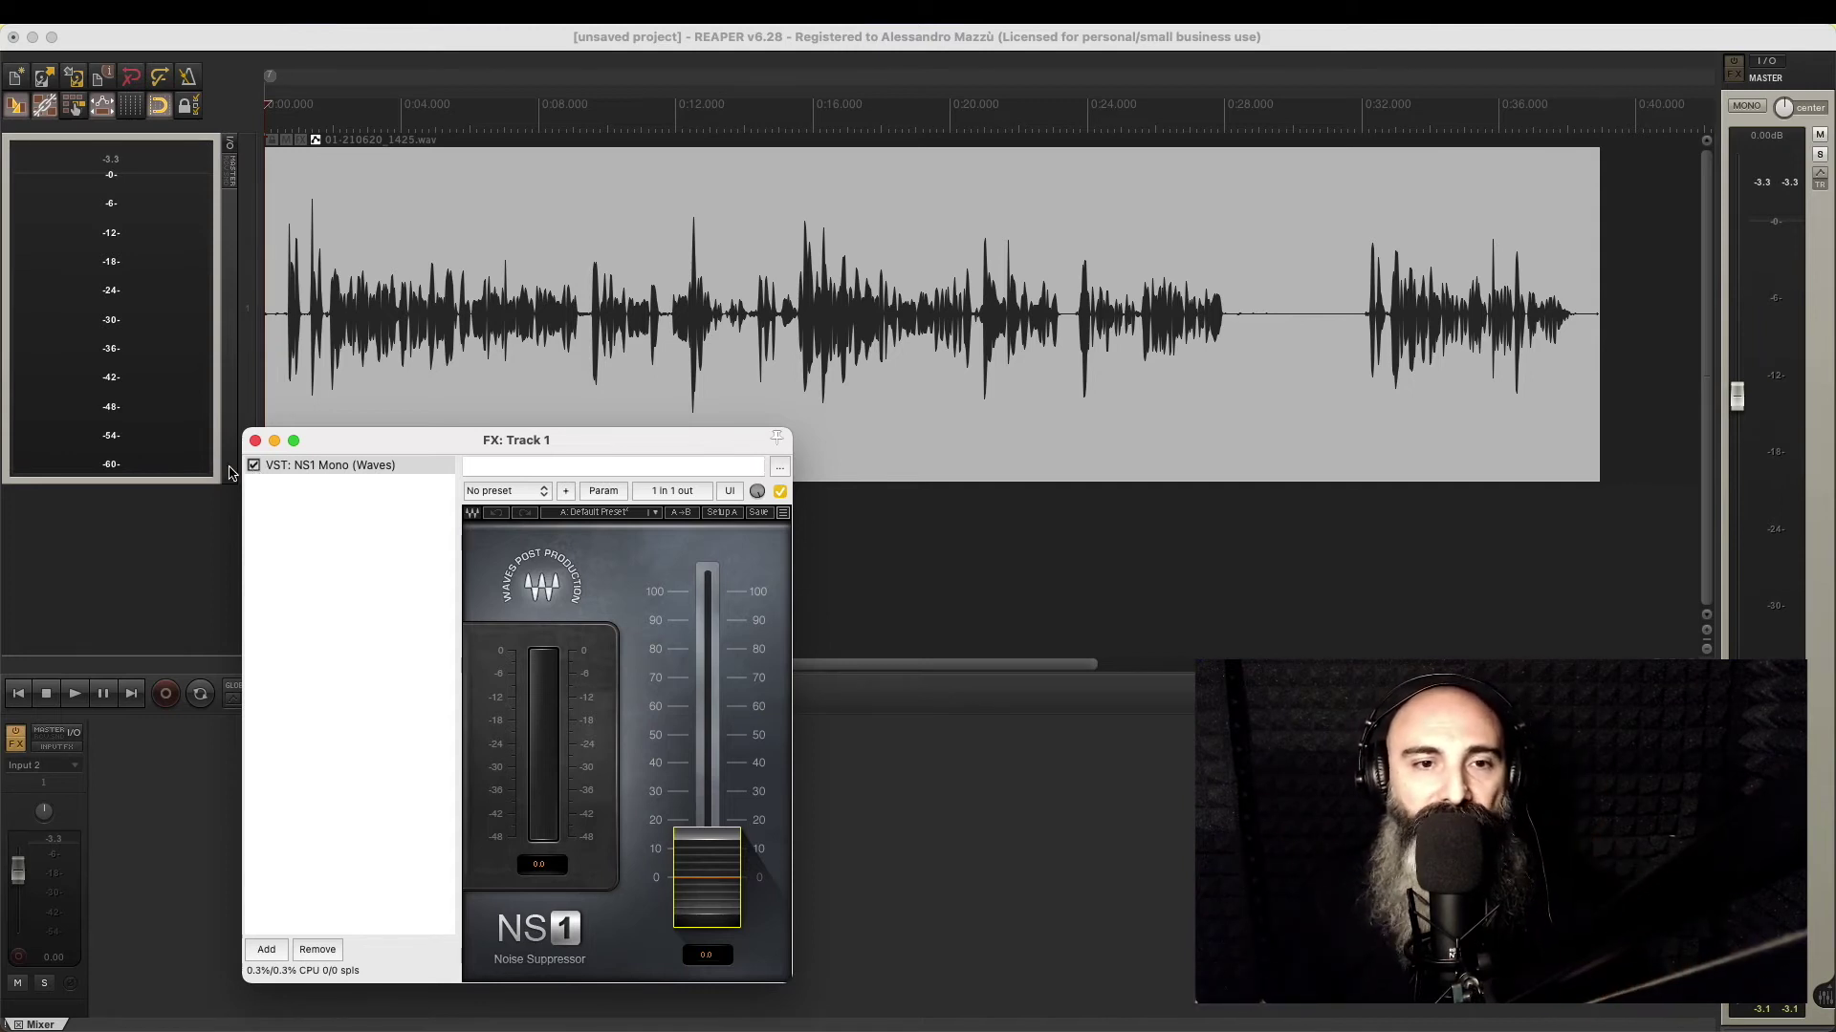
pyautogui.moveTo(719, 915); pyautogui.dragTo(719, 799)
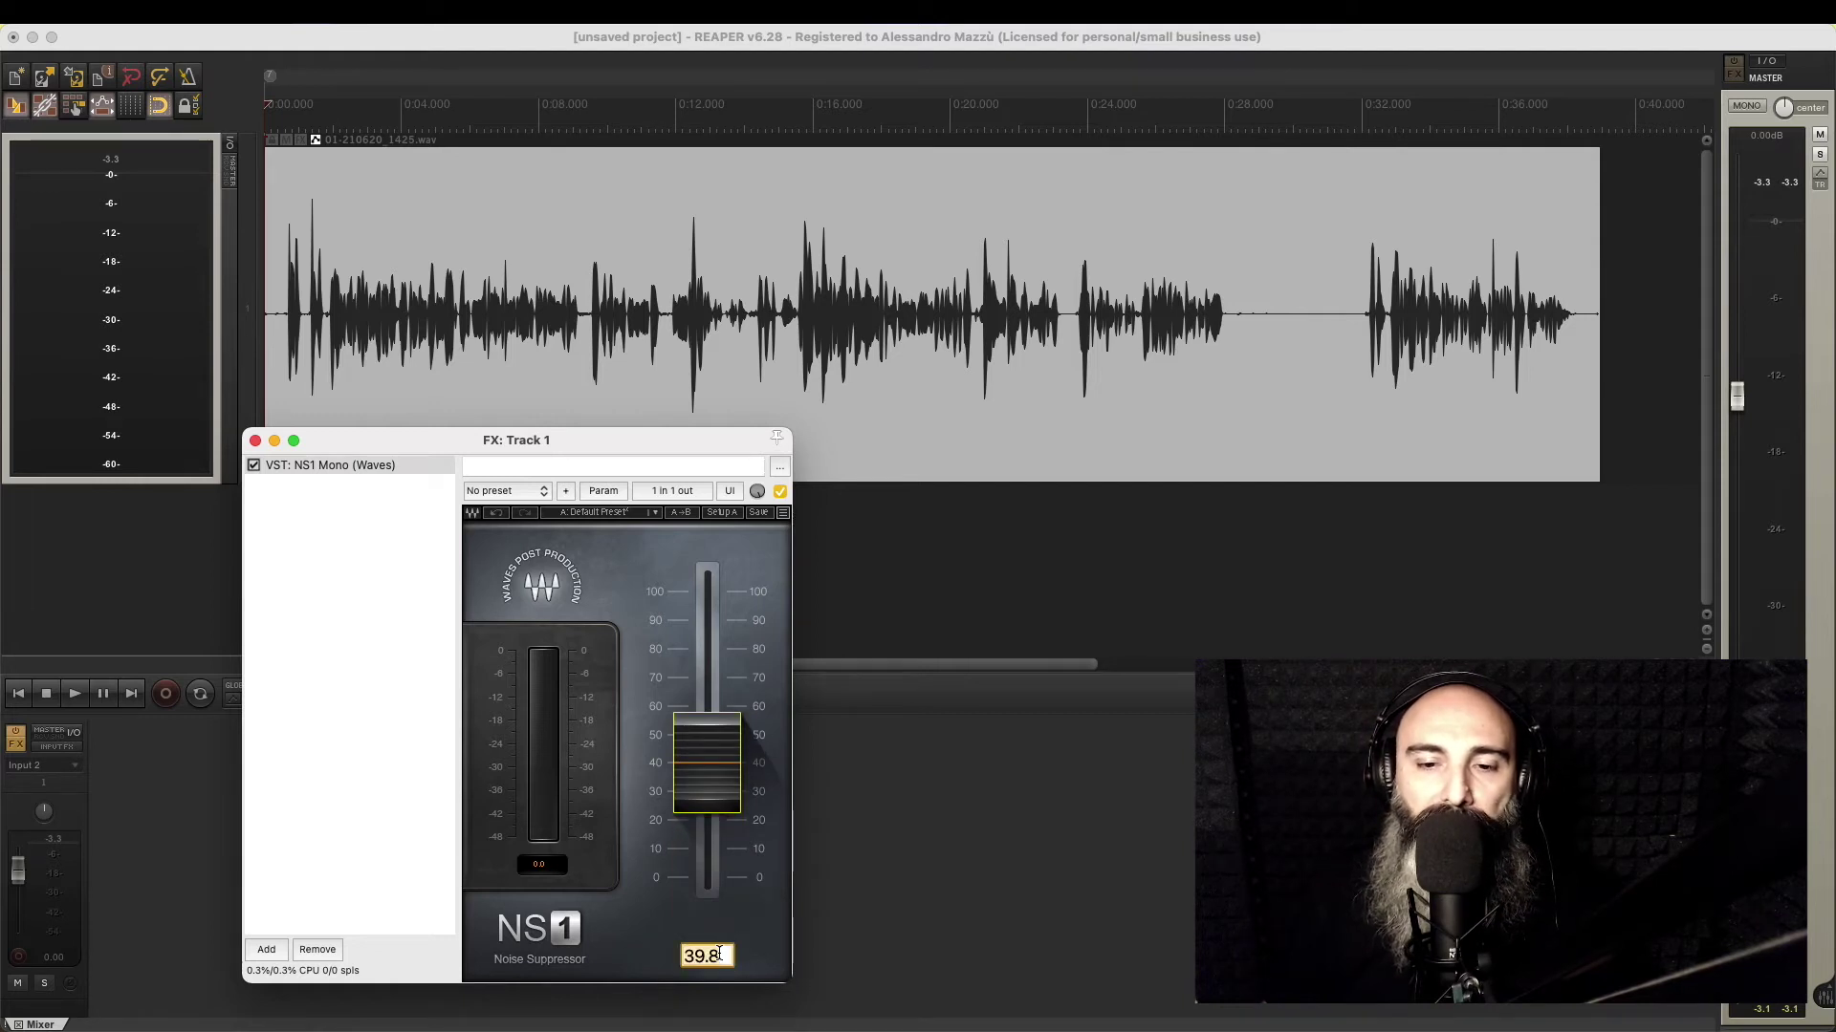
pyautogui.write('40')
pyautogui.press('Return')
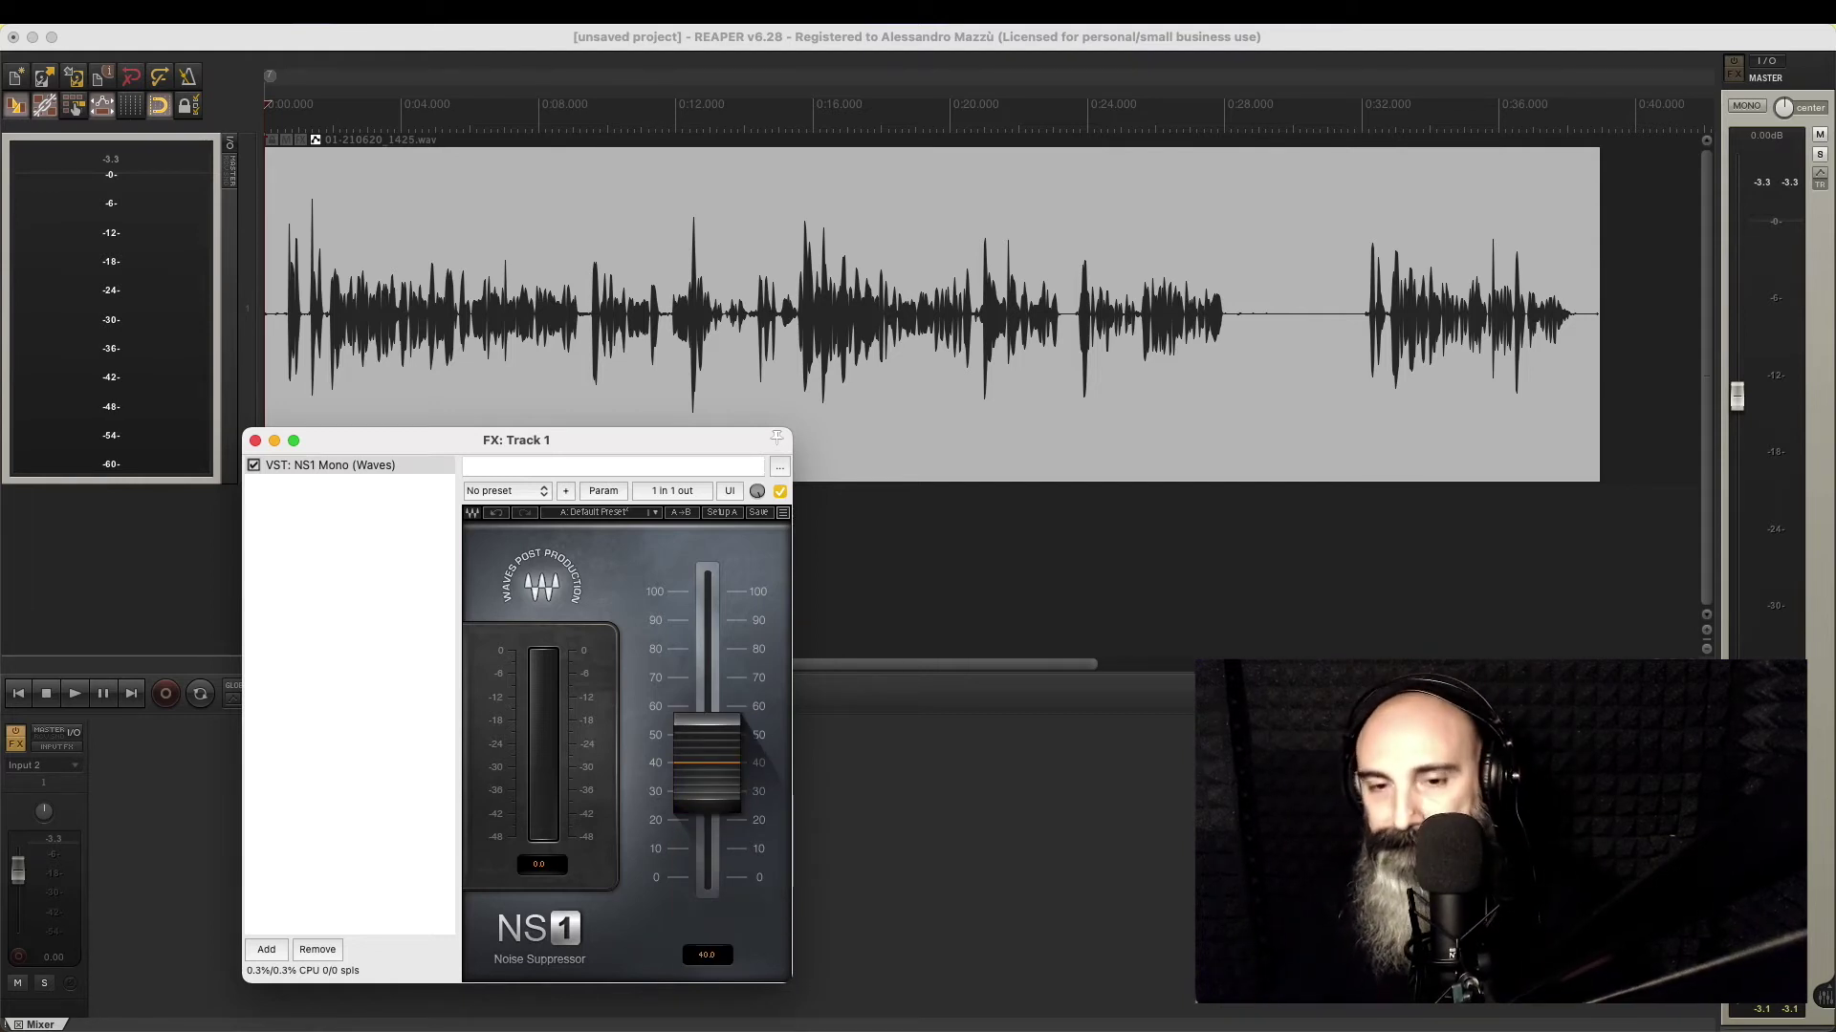
# Listen to the take from the start with NS1 enabled through the silent pause, then stop
pyautogui.moveTo(364, 440); pyautogui.dragTo(382, 479)
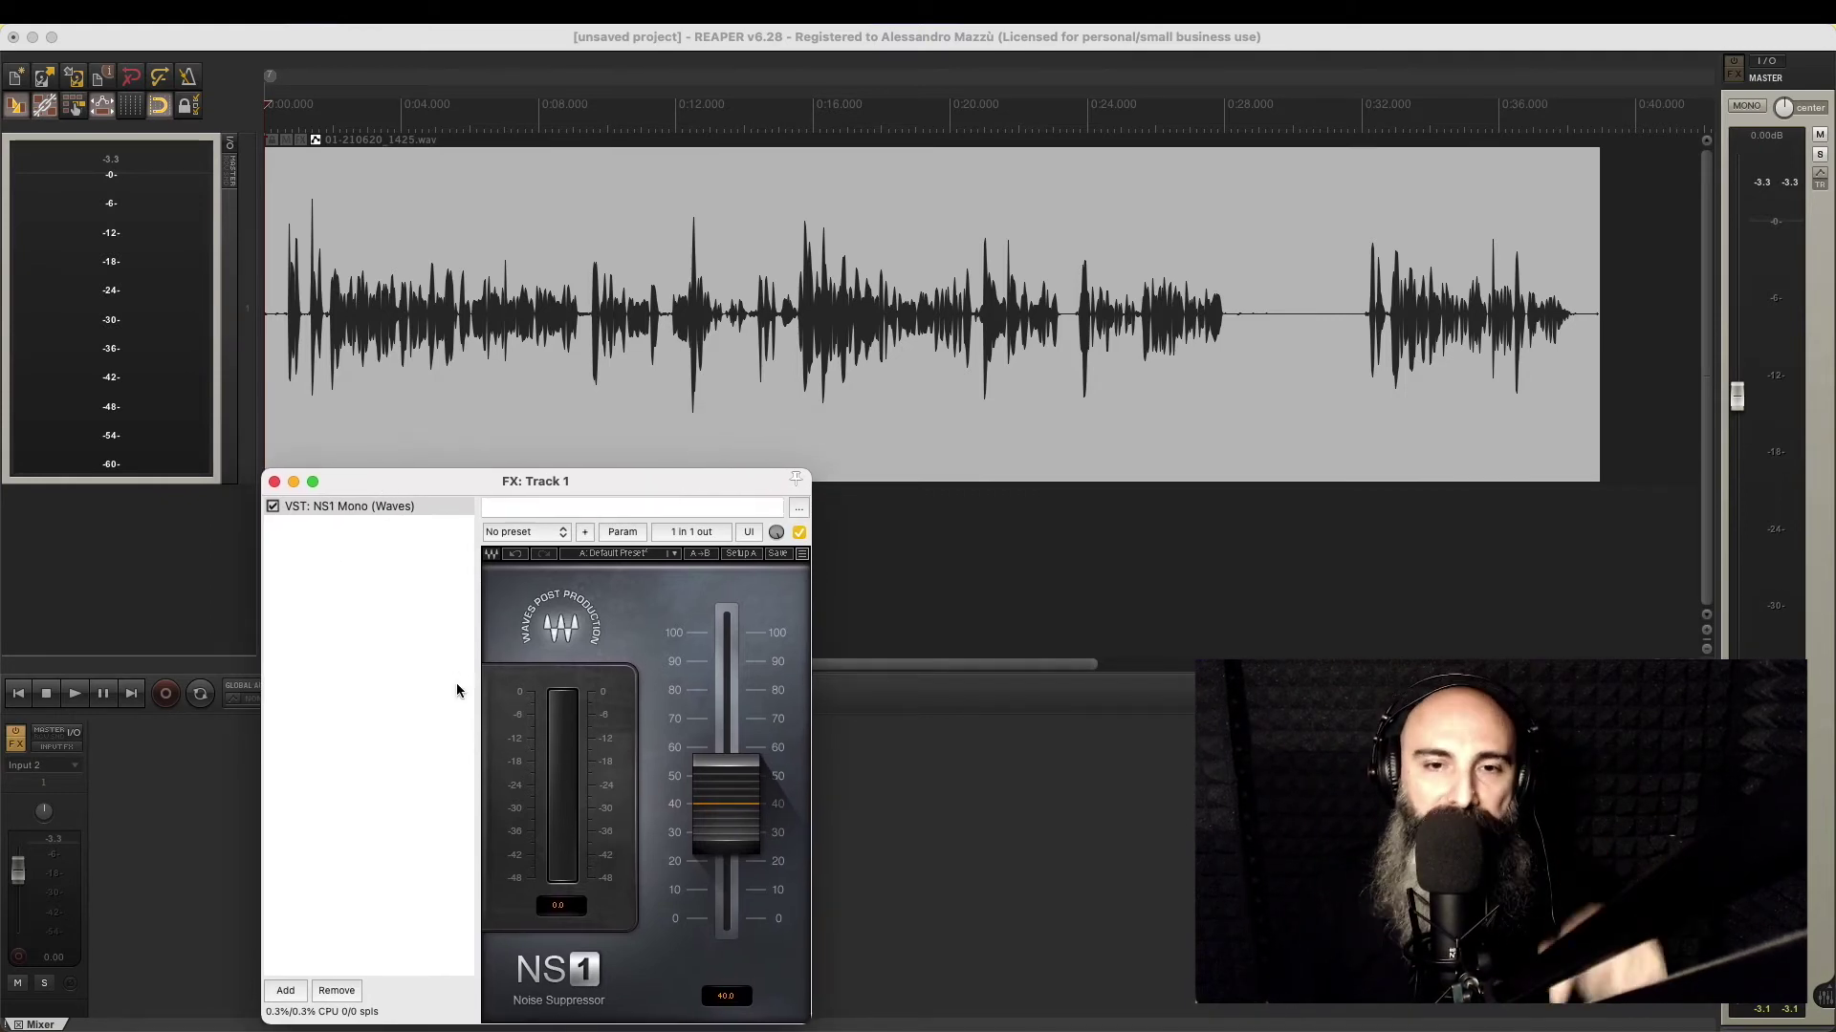
pyautogui.click(74, 695)
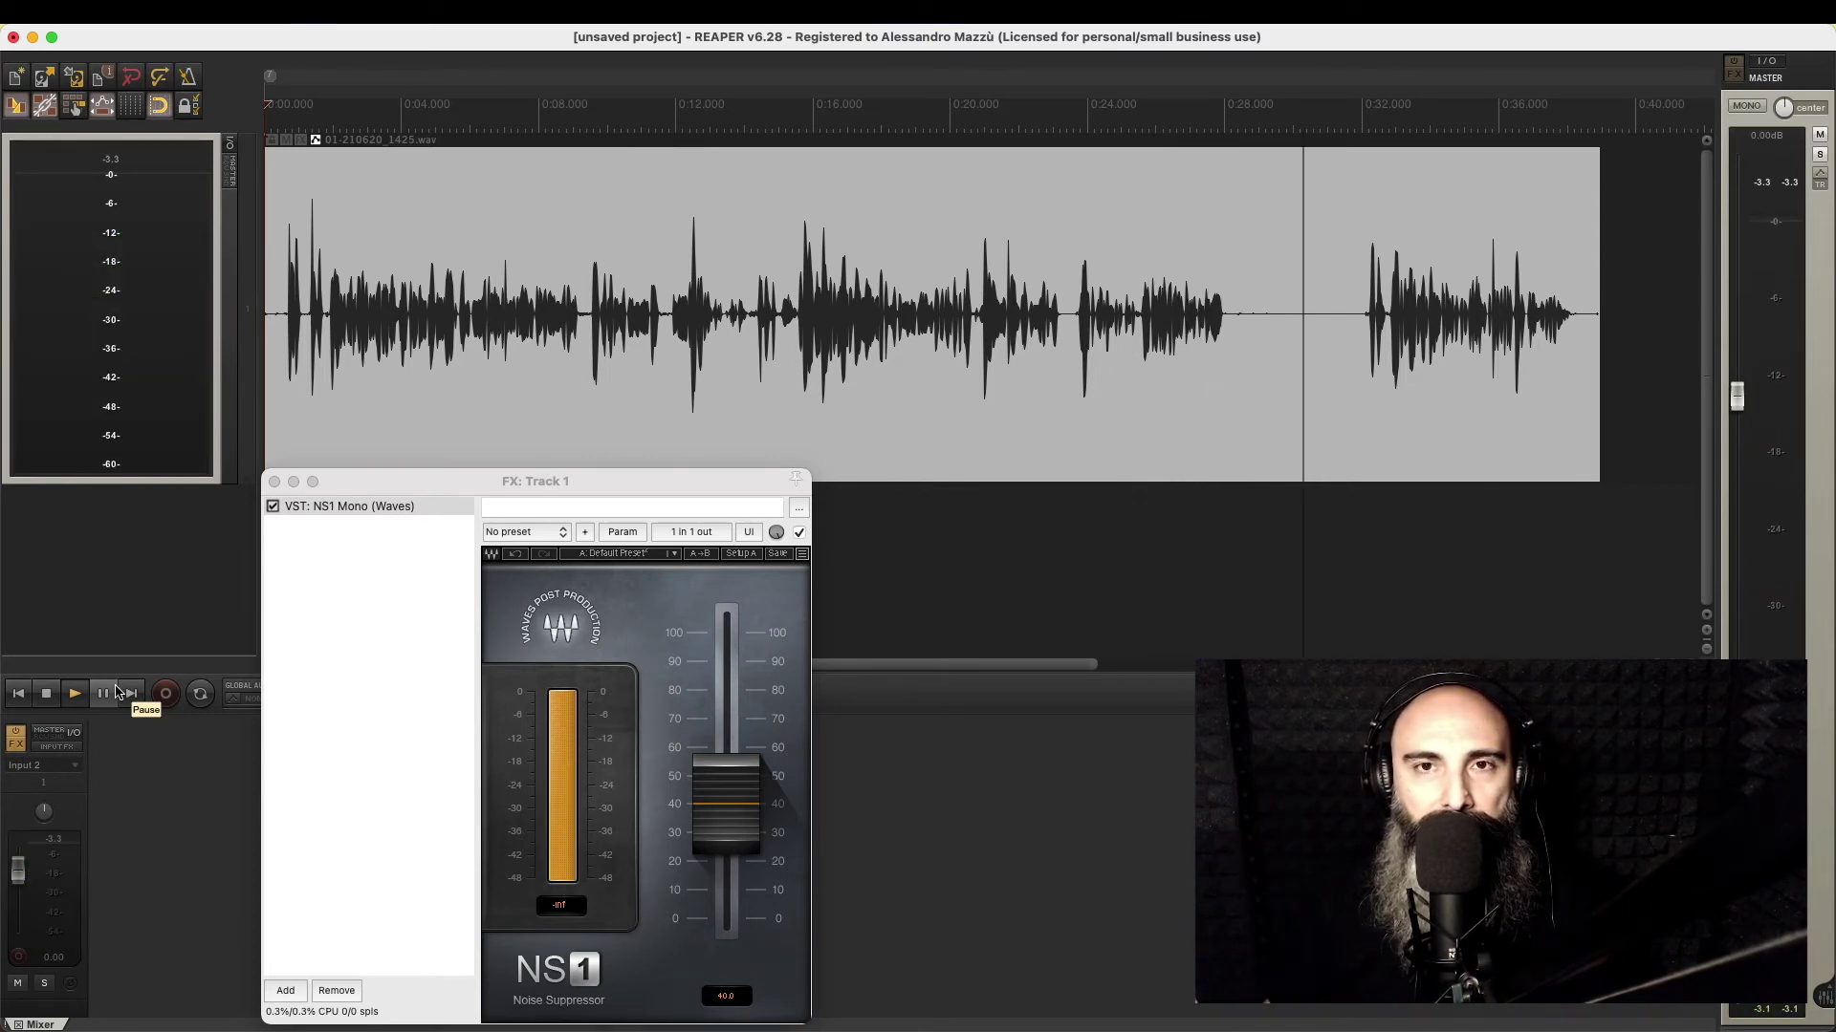
pyautogui.click(116, 692)
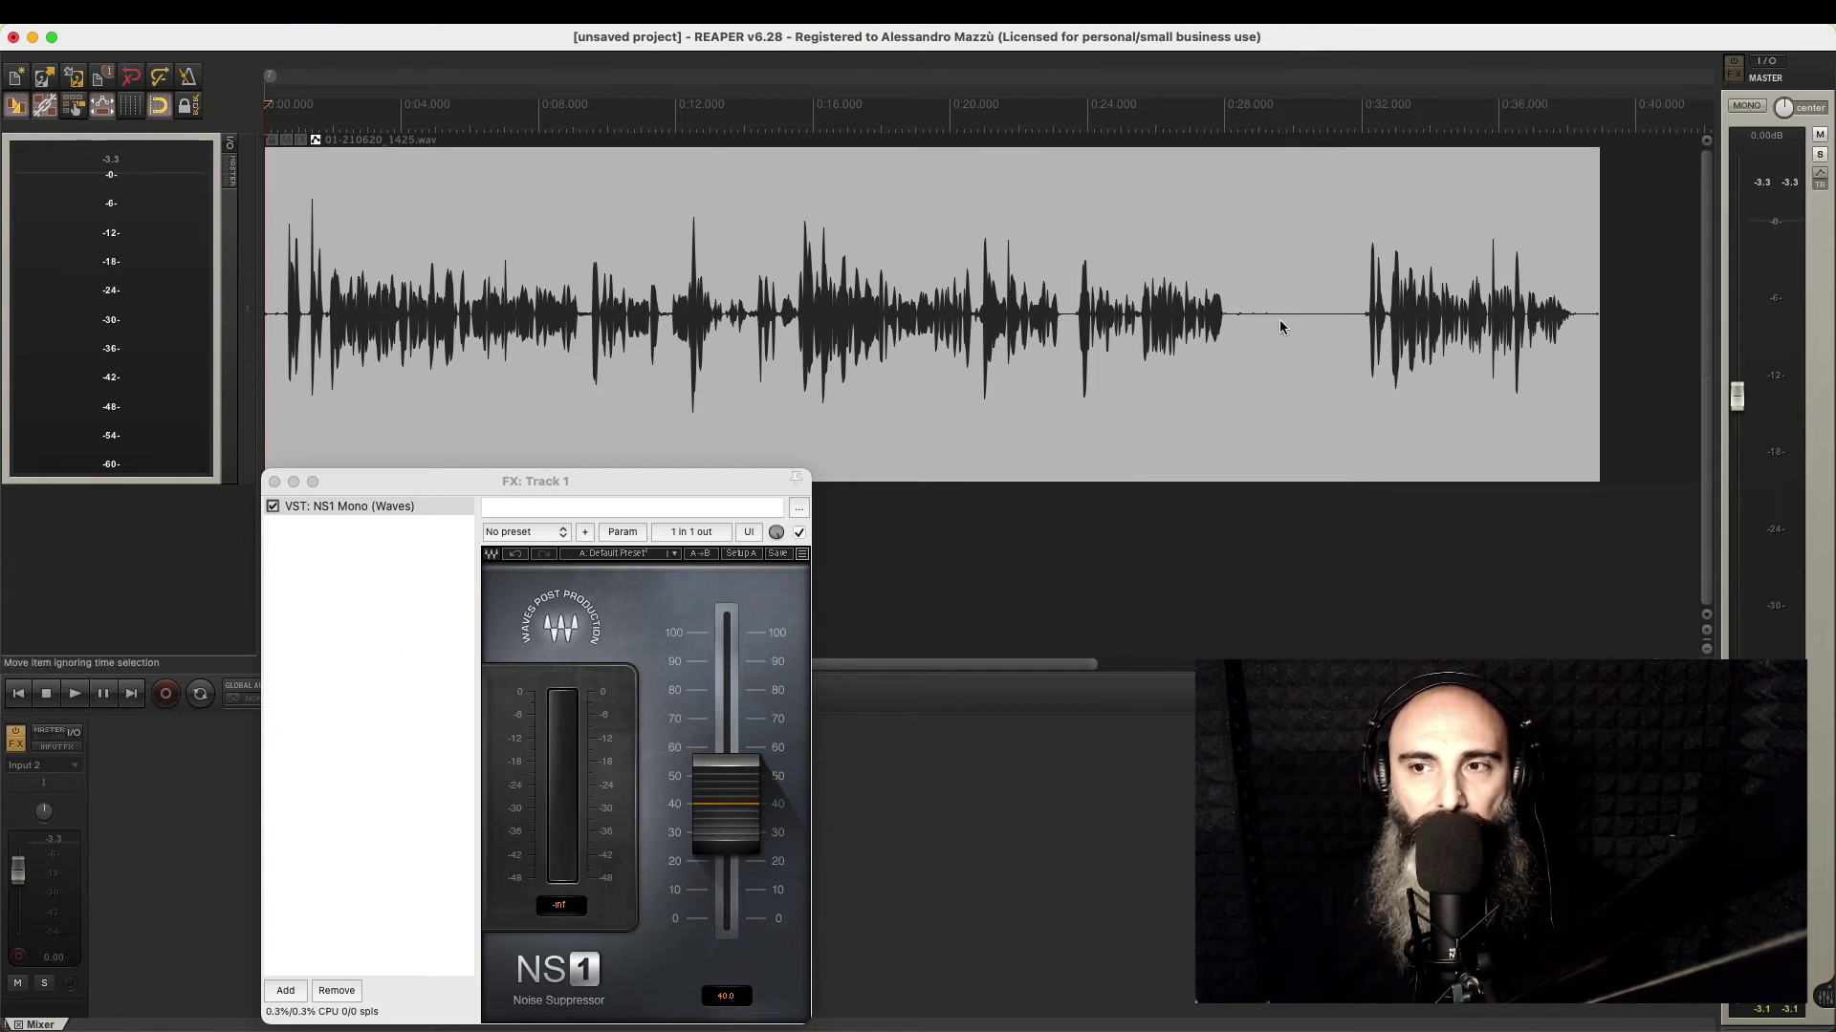
# Compare the silent pause starting near 0:28 with NS1 alternately bypassed and enabled, ending with it bypassed
pyautogui.click(1229, 346)
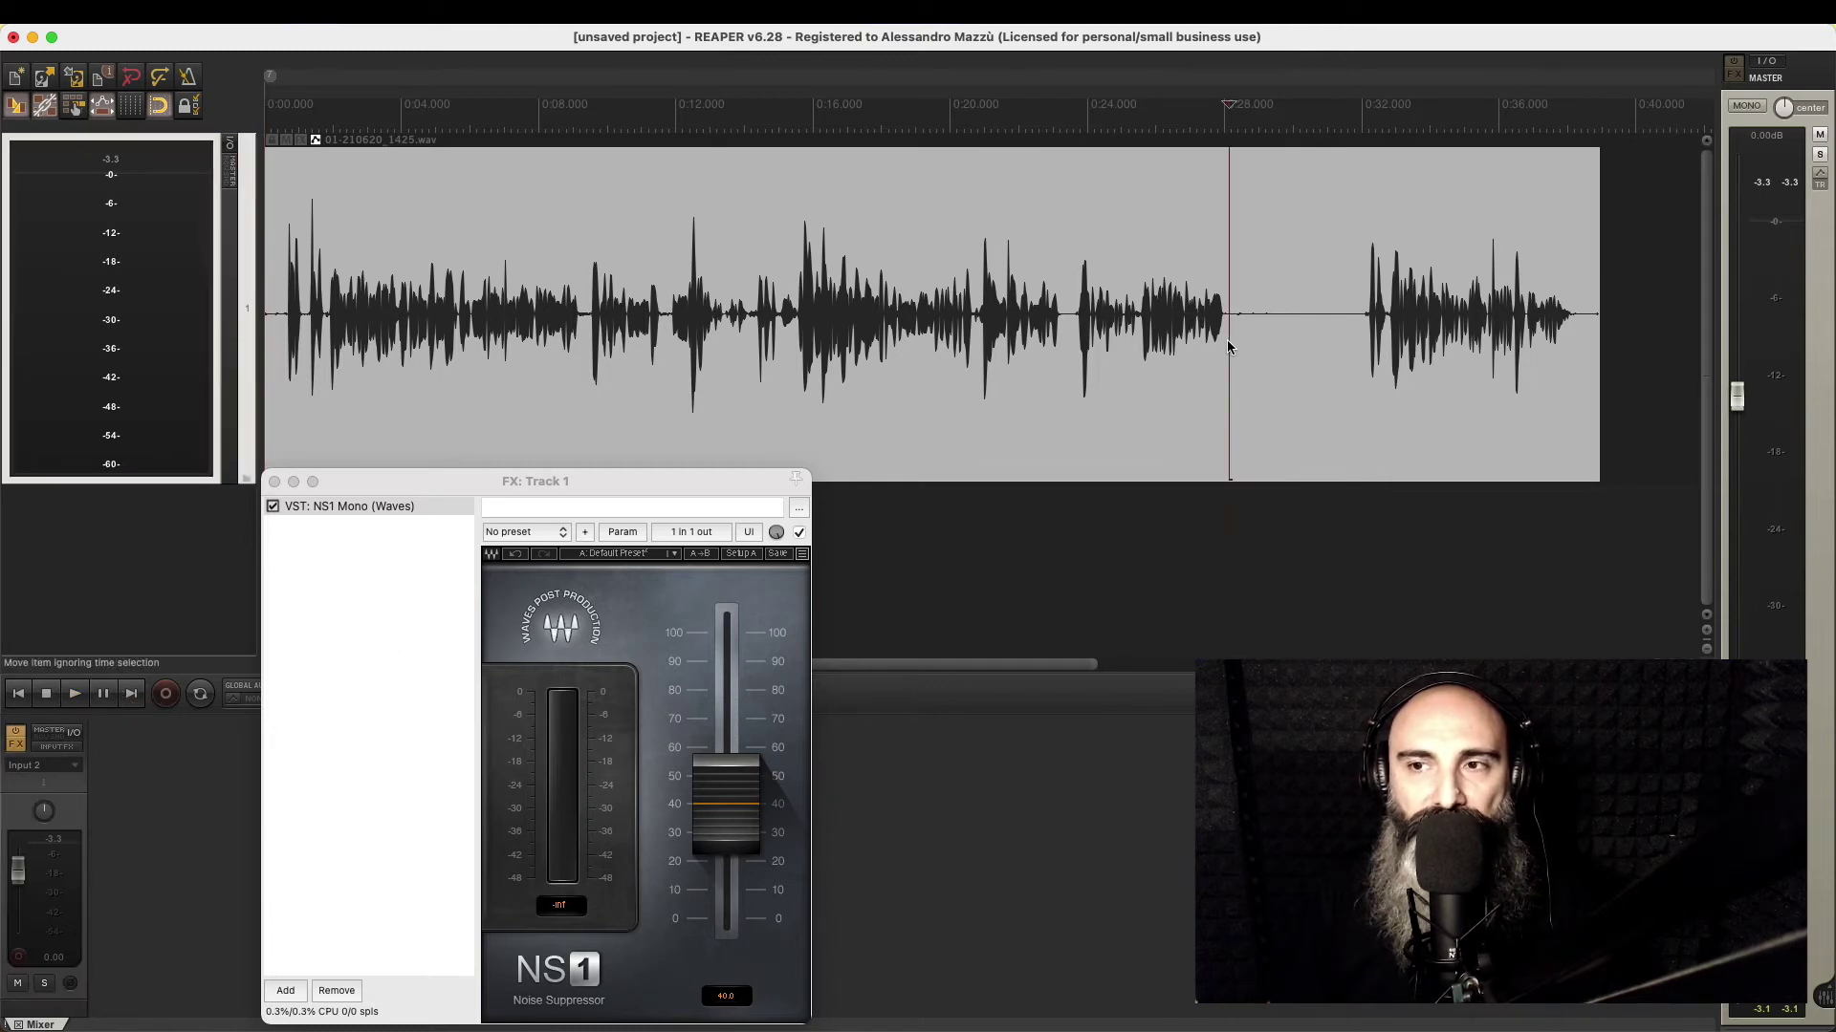
pyautogui.click(273, 507)
pyautogui.press('space')
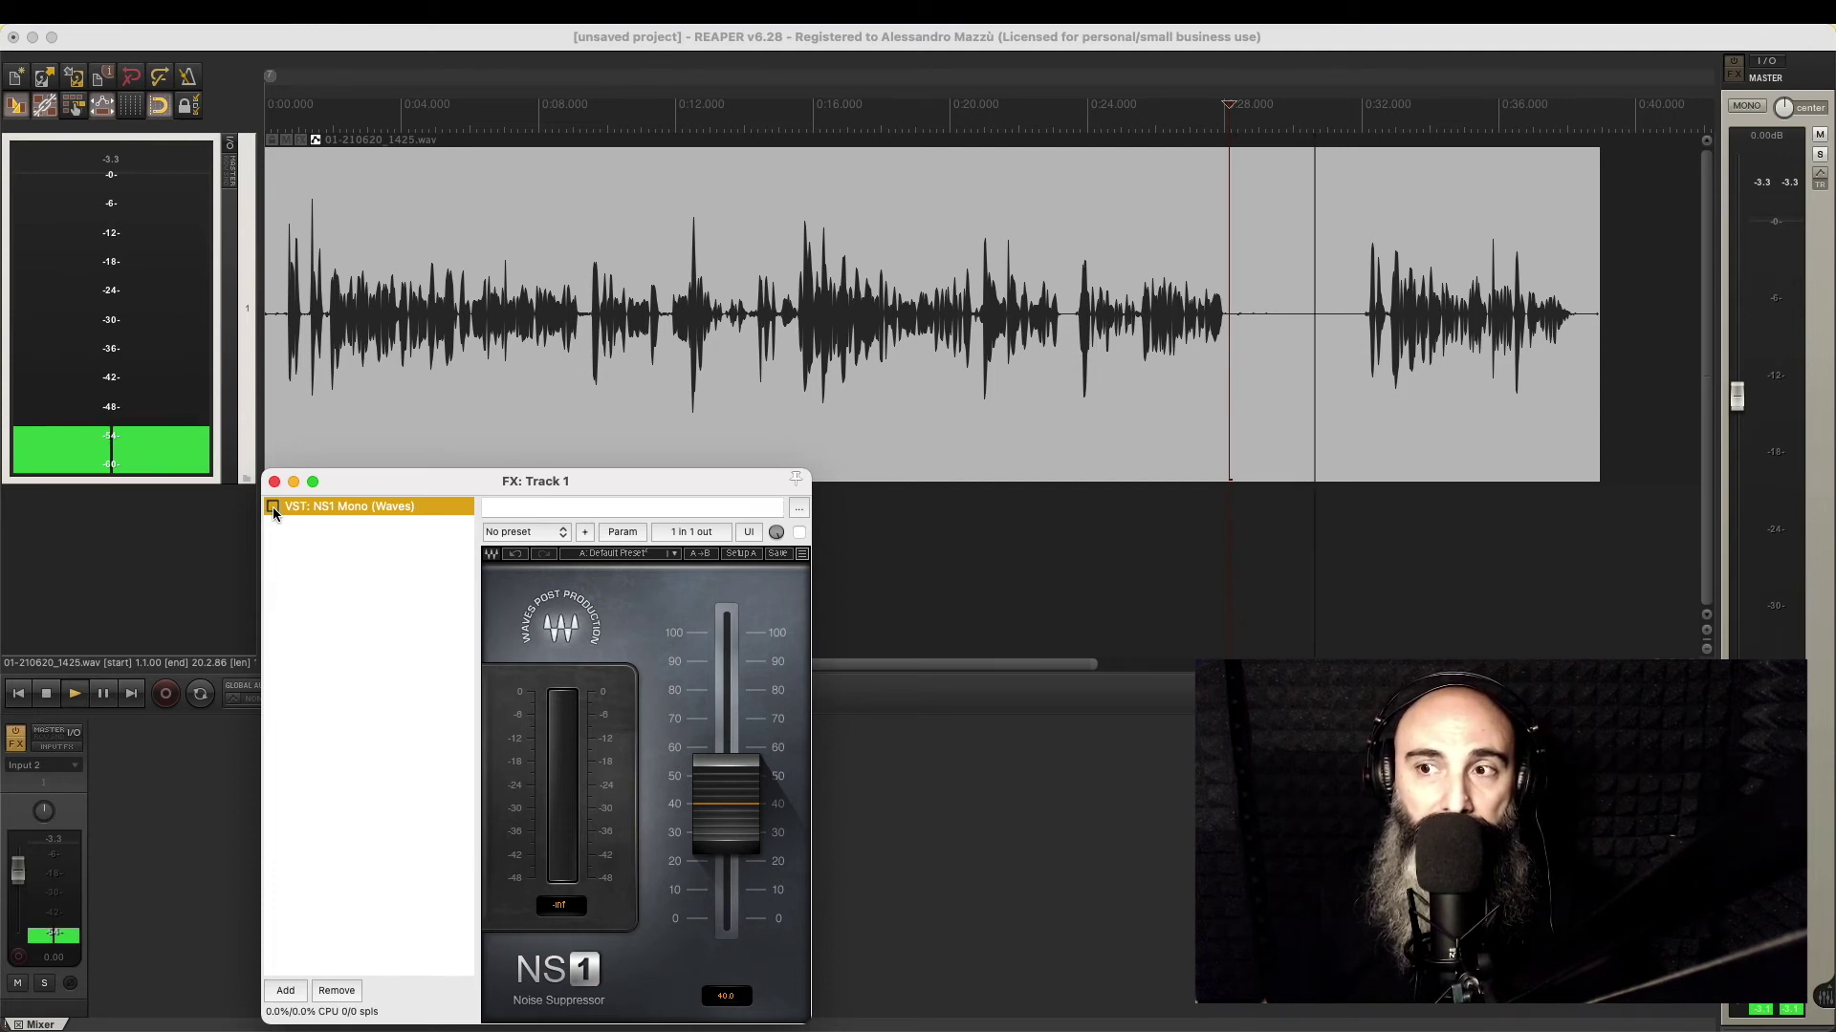
pyautogui.click(273, 507)
pyautogui.press('space')
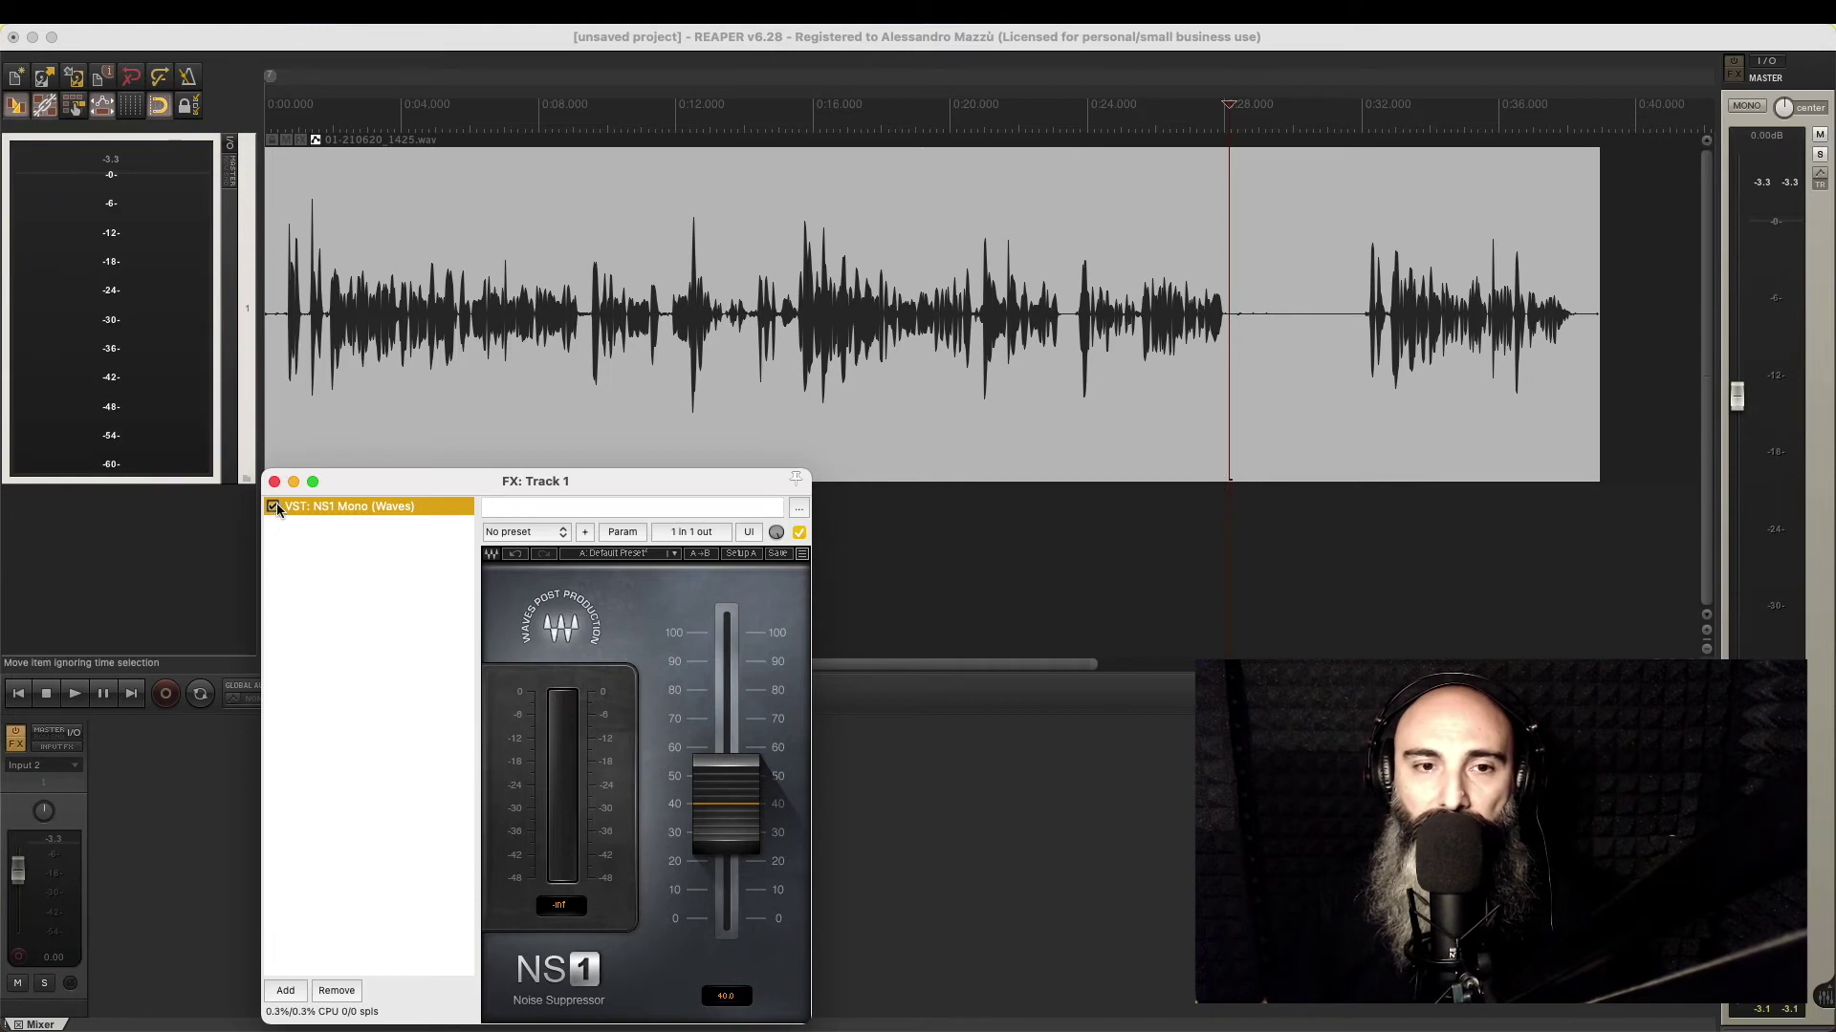
pyautogui.press('space')
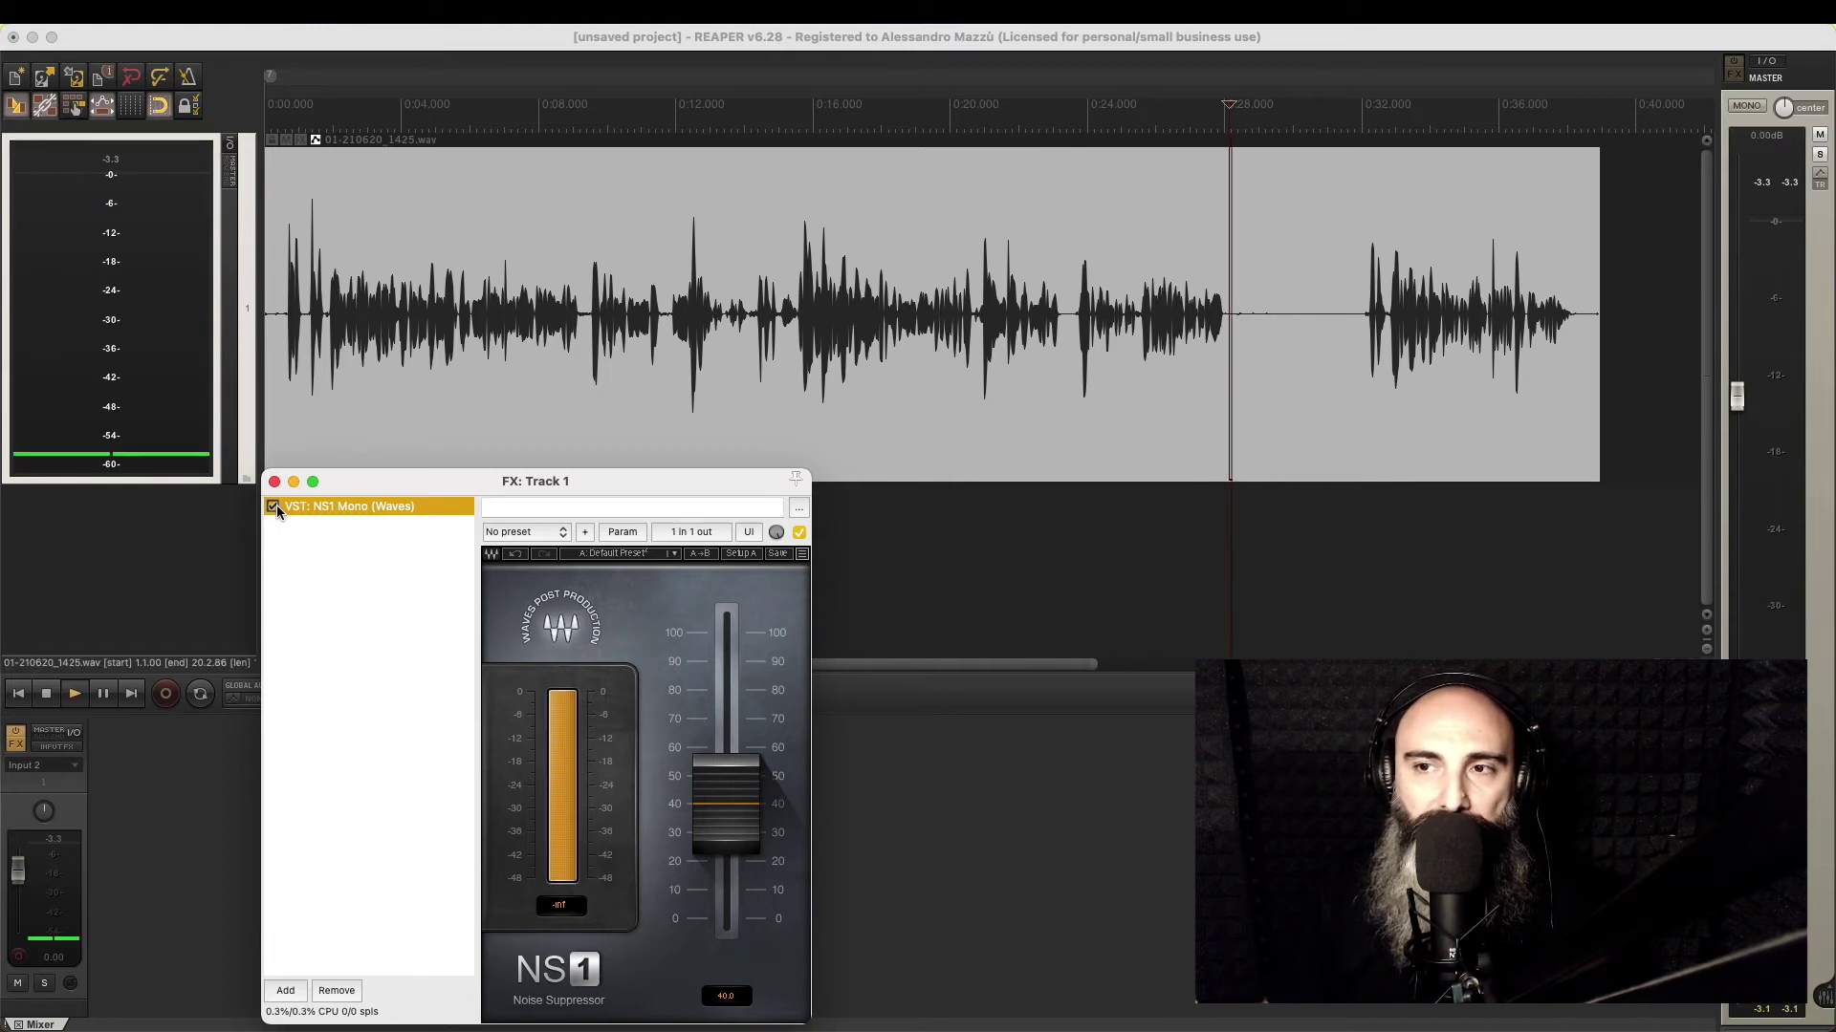
pyautogui.click(272, 507)
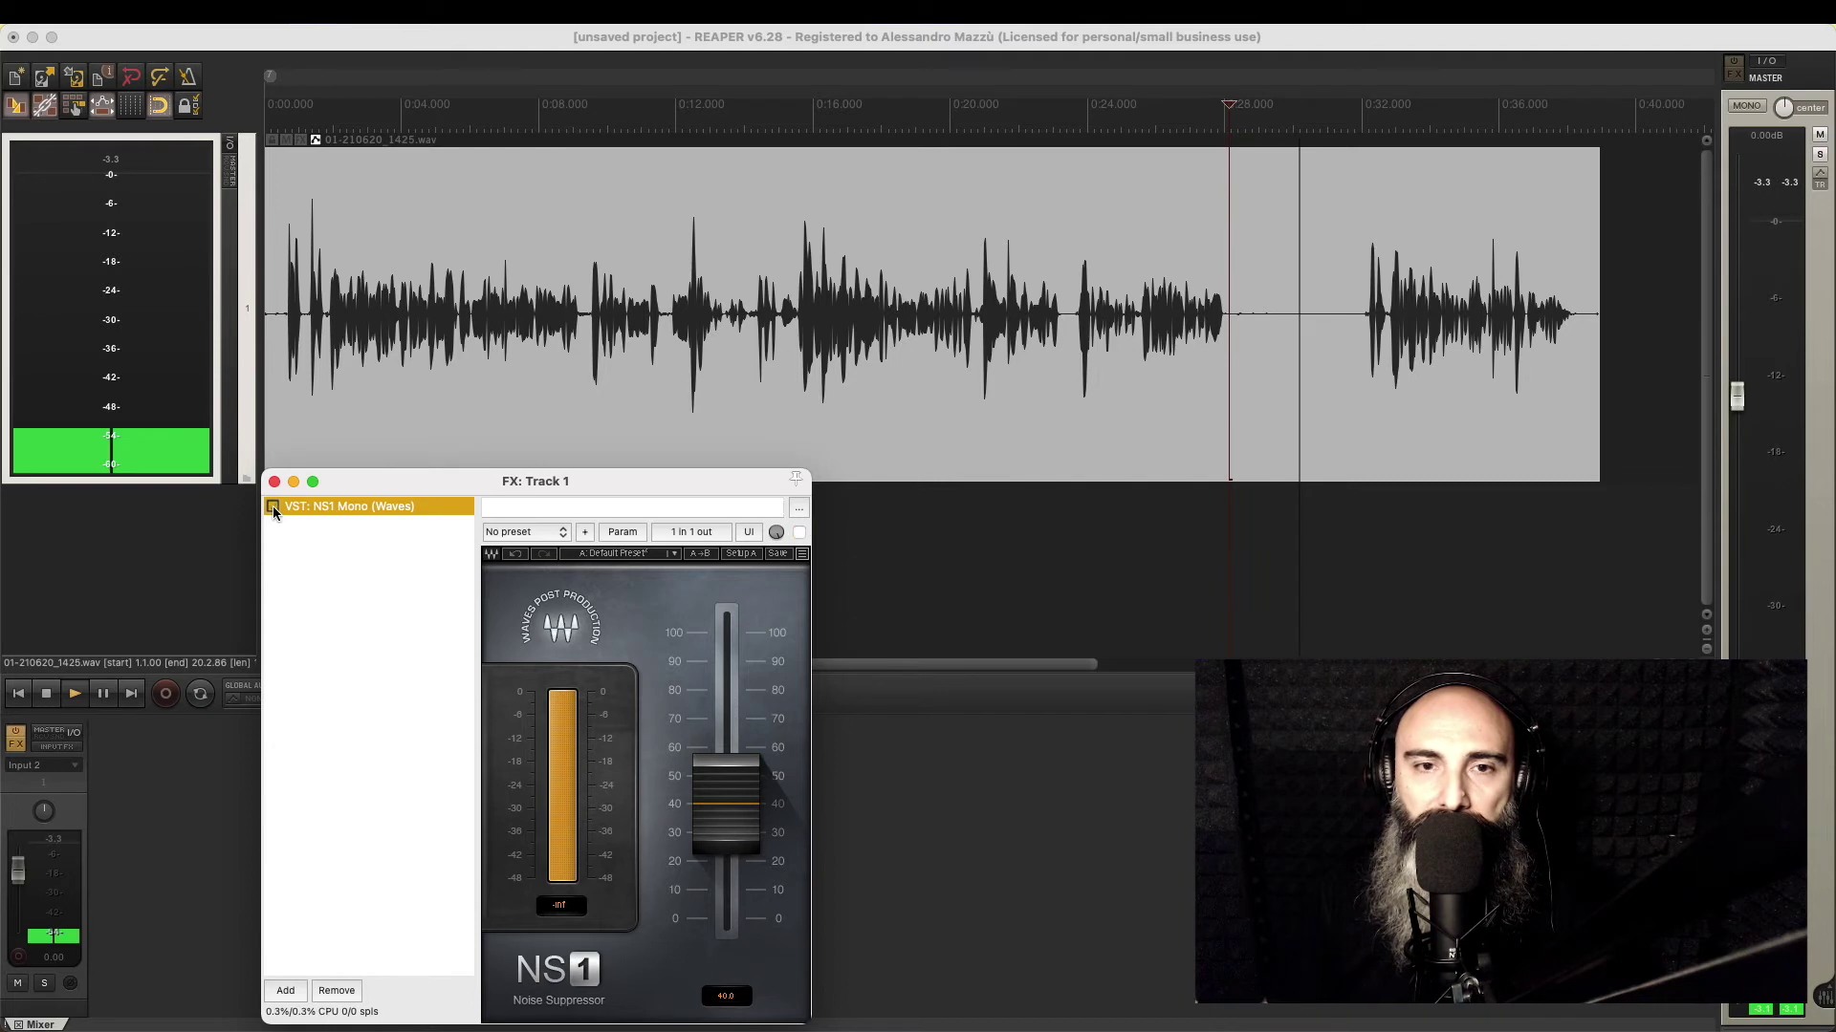
pyautogui.press('space')
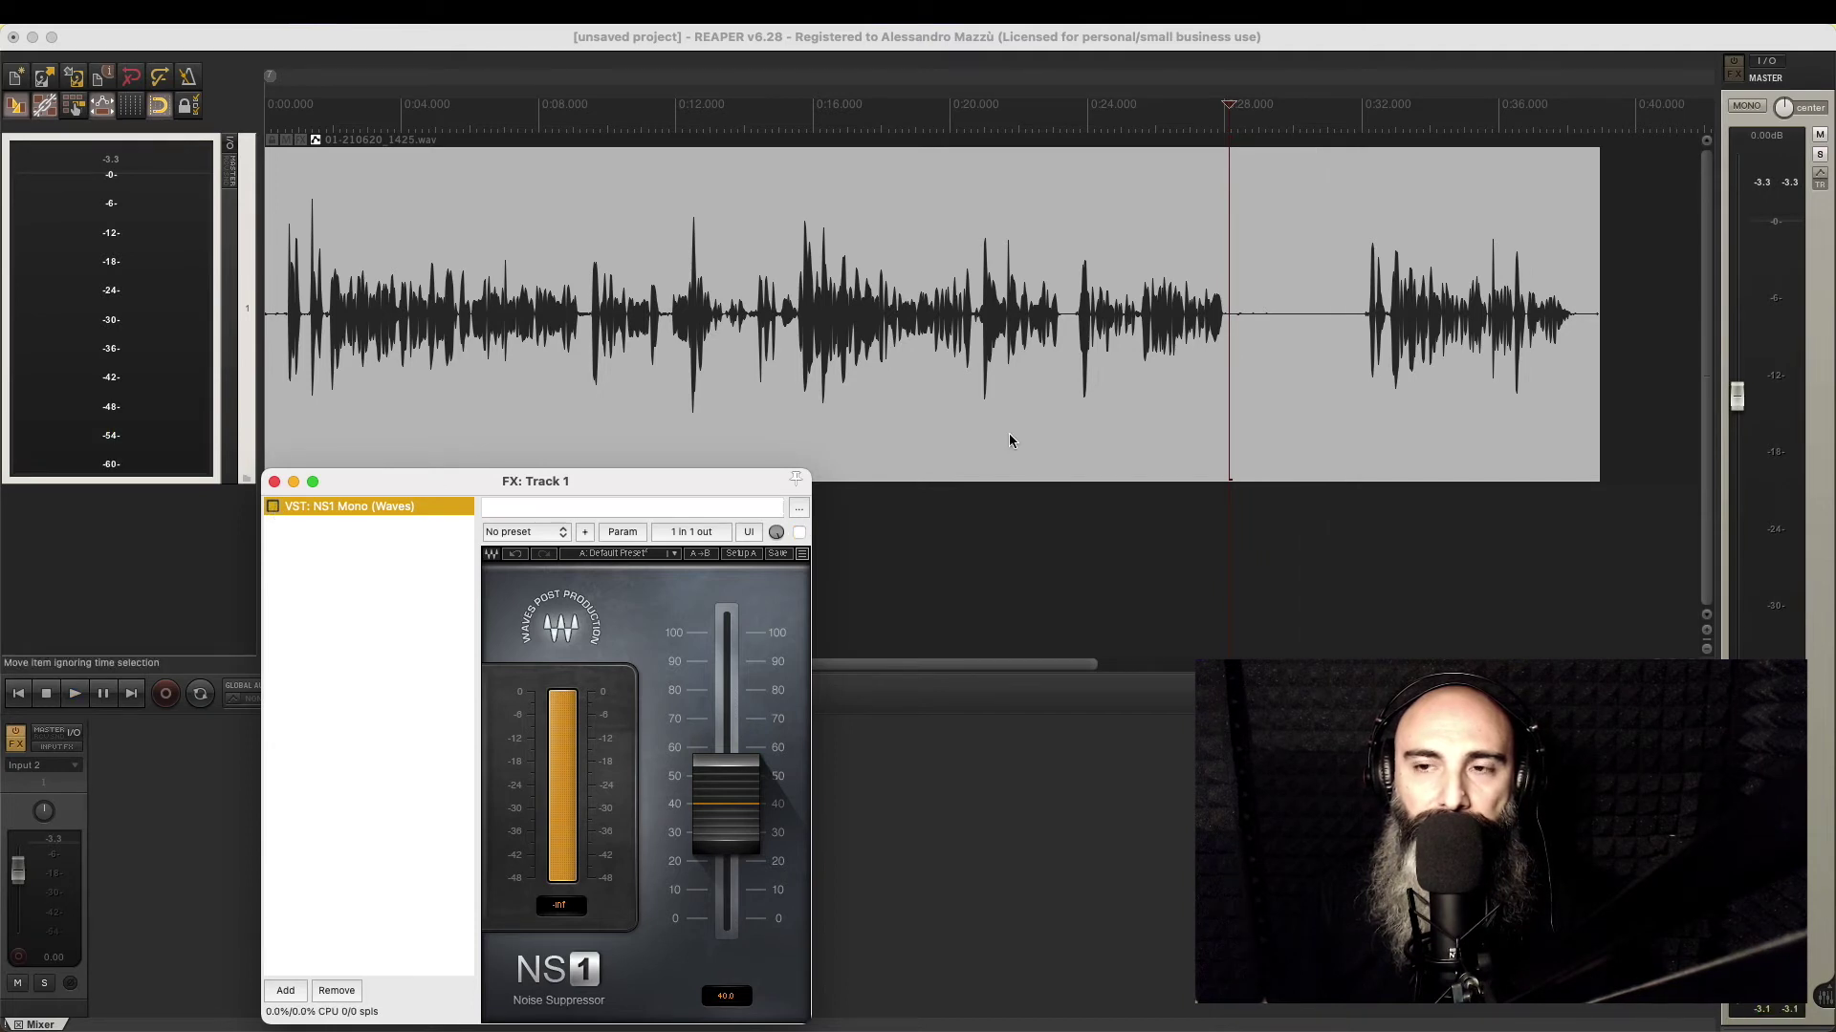
pyautogui.click(271, 504)
pyautogui.press('space')
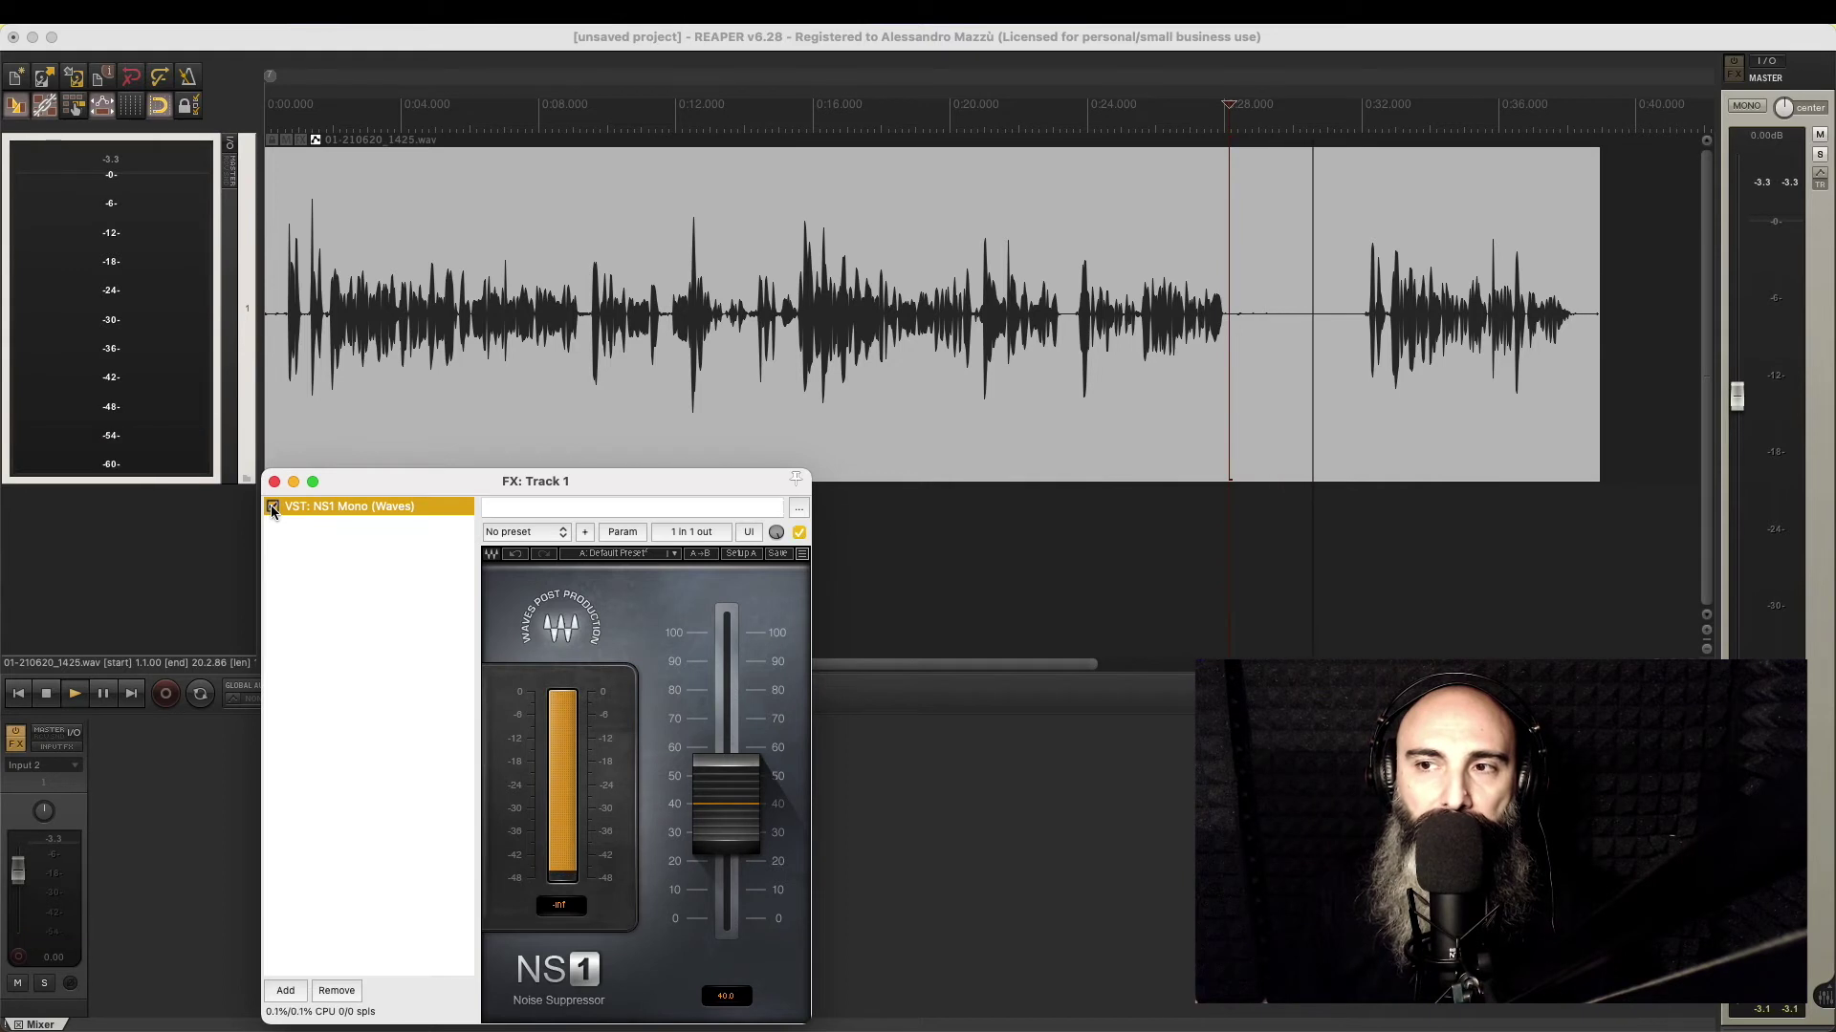
pyautogui.click(272, 505)
pyautogui.press('space')
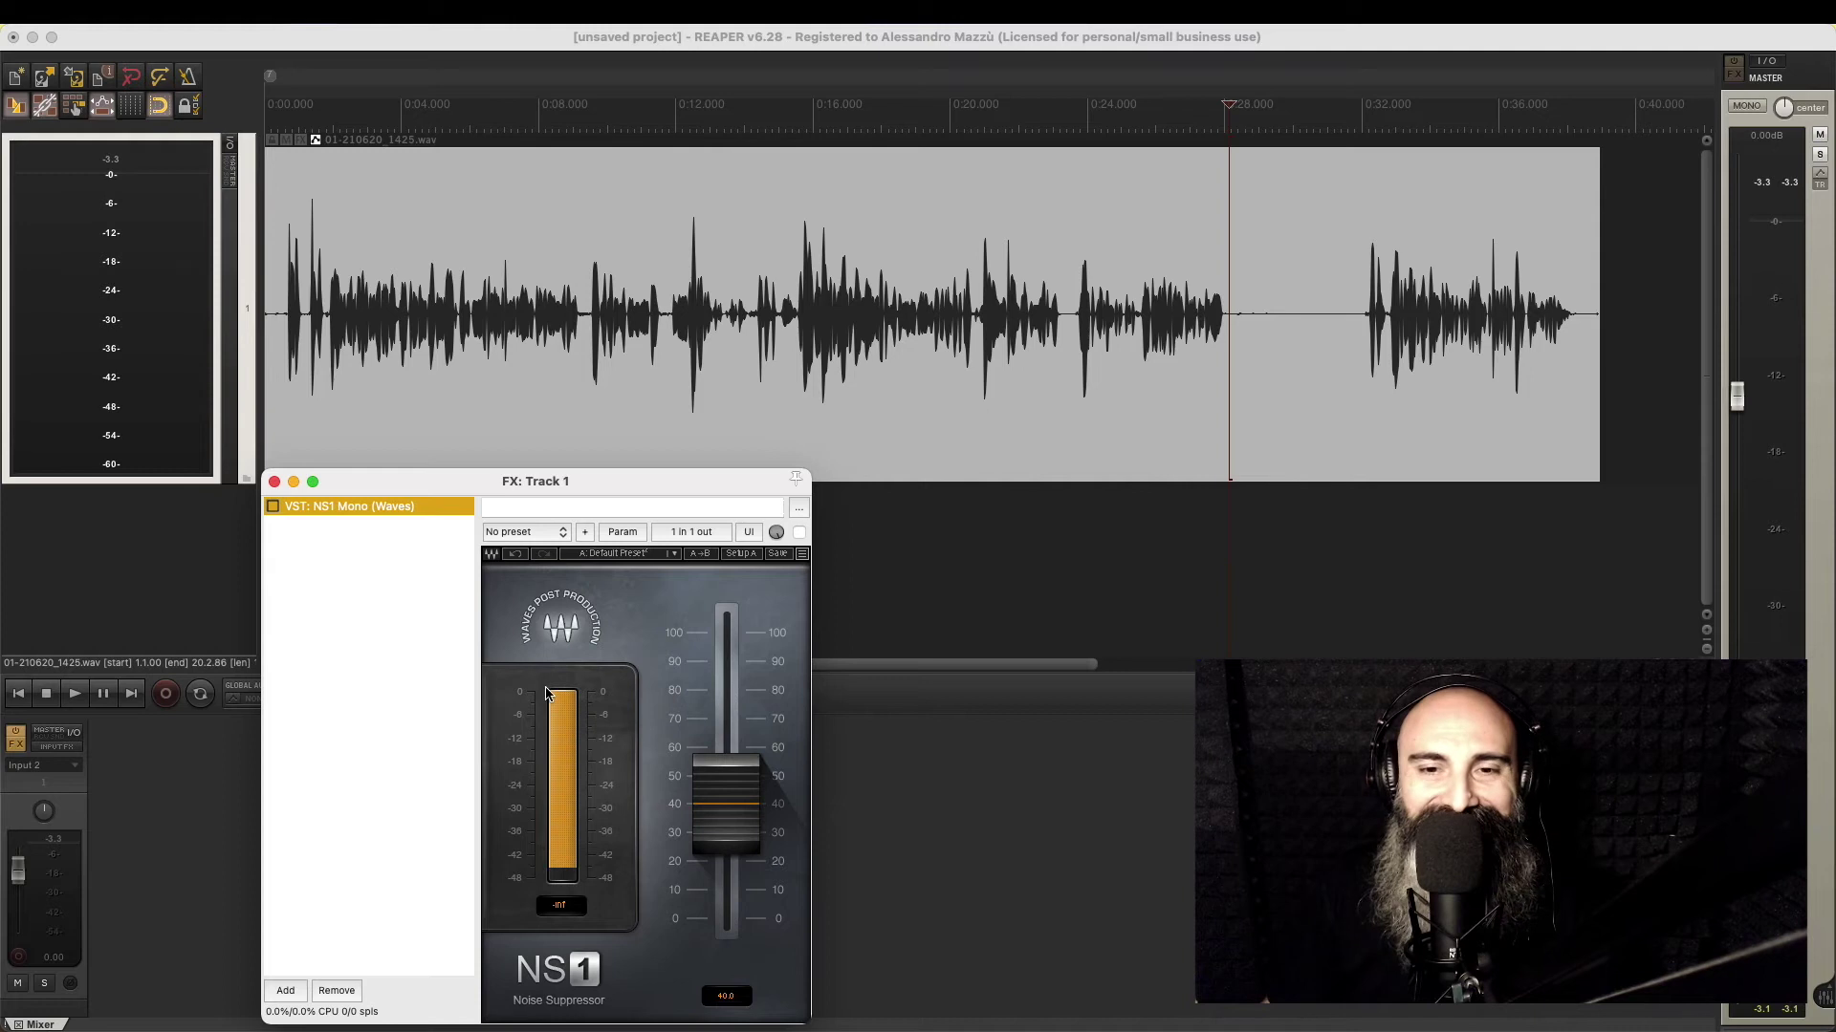
# Return the playhead to the project start and set the NS1 suppression amount to 50
pyautogui.click(19, 693)
pyautogui.moveTo(726, 803); pyautogui.dragTo(725, 772)
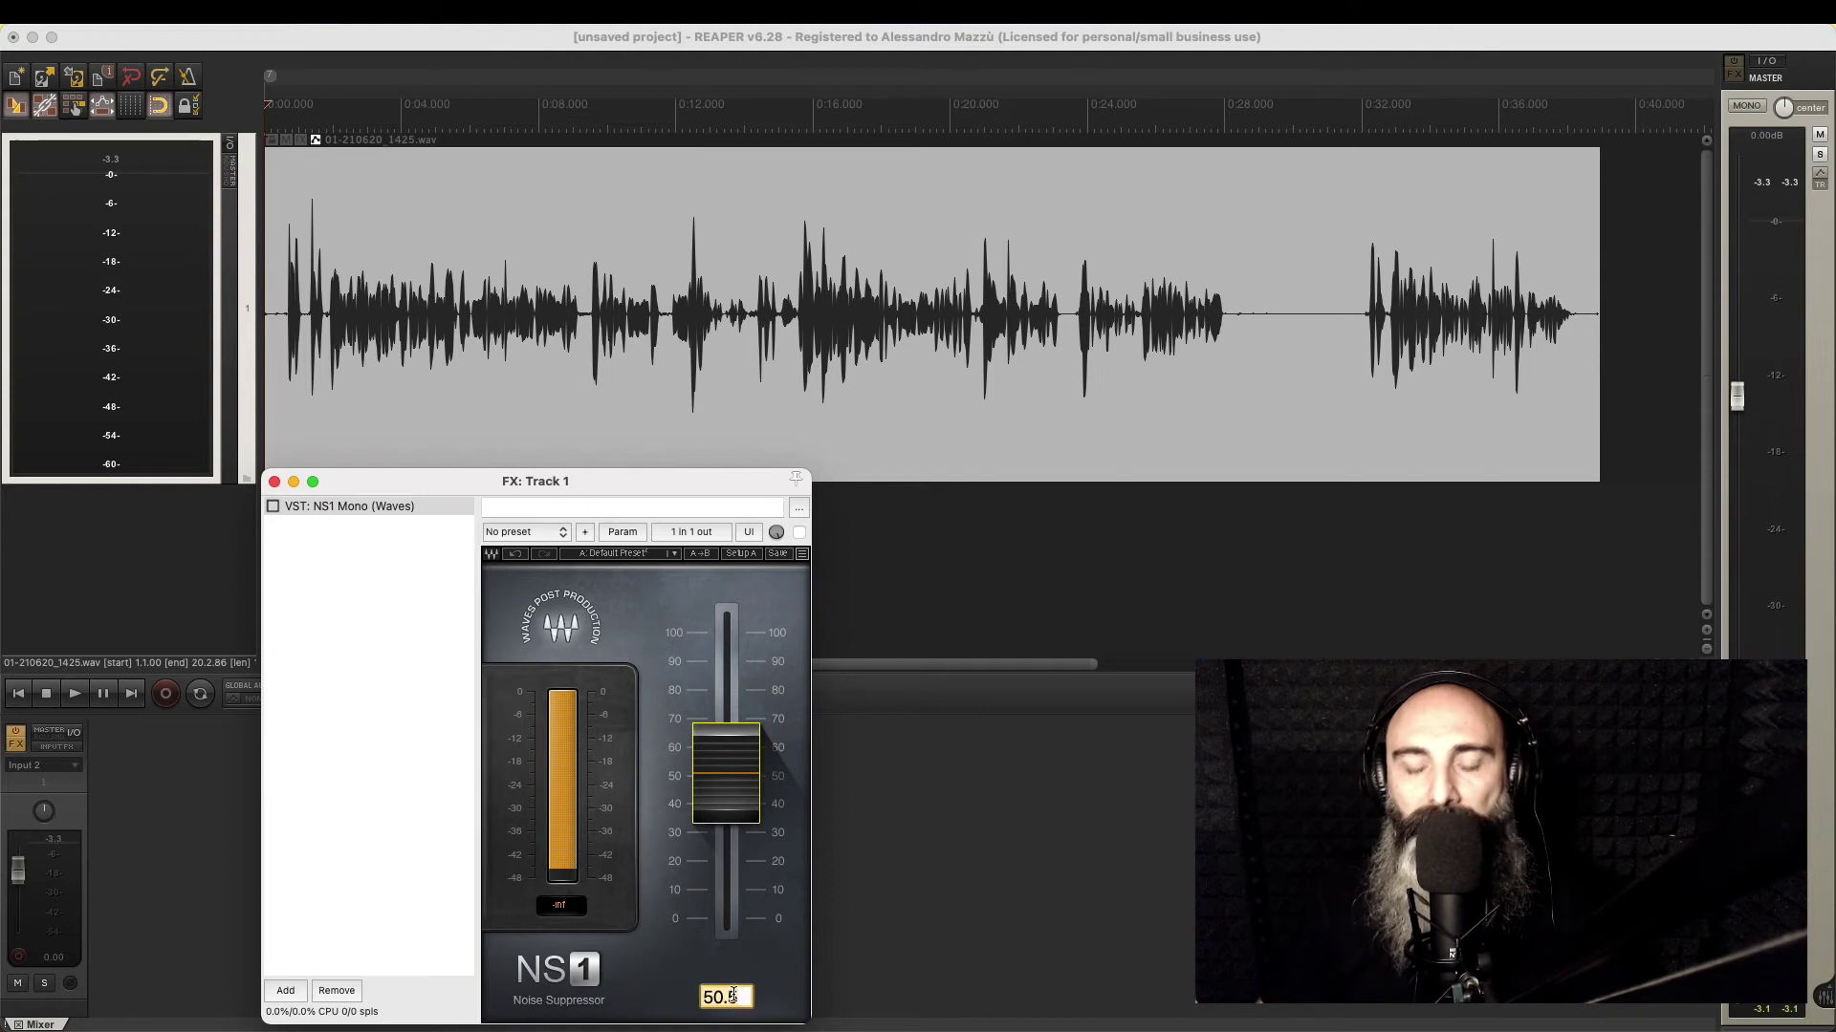
pyautogui.click(732, 997)
pyautogui.write('50')
pyautogui.press('Return')
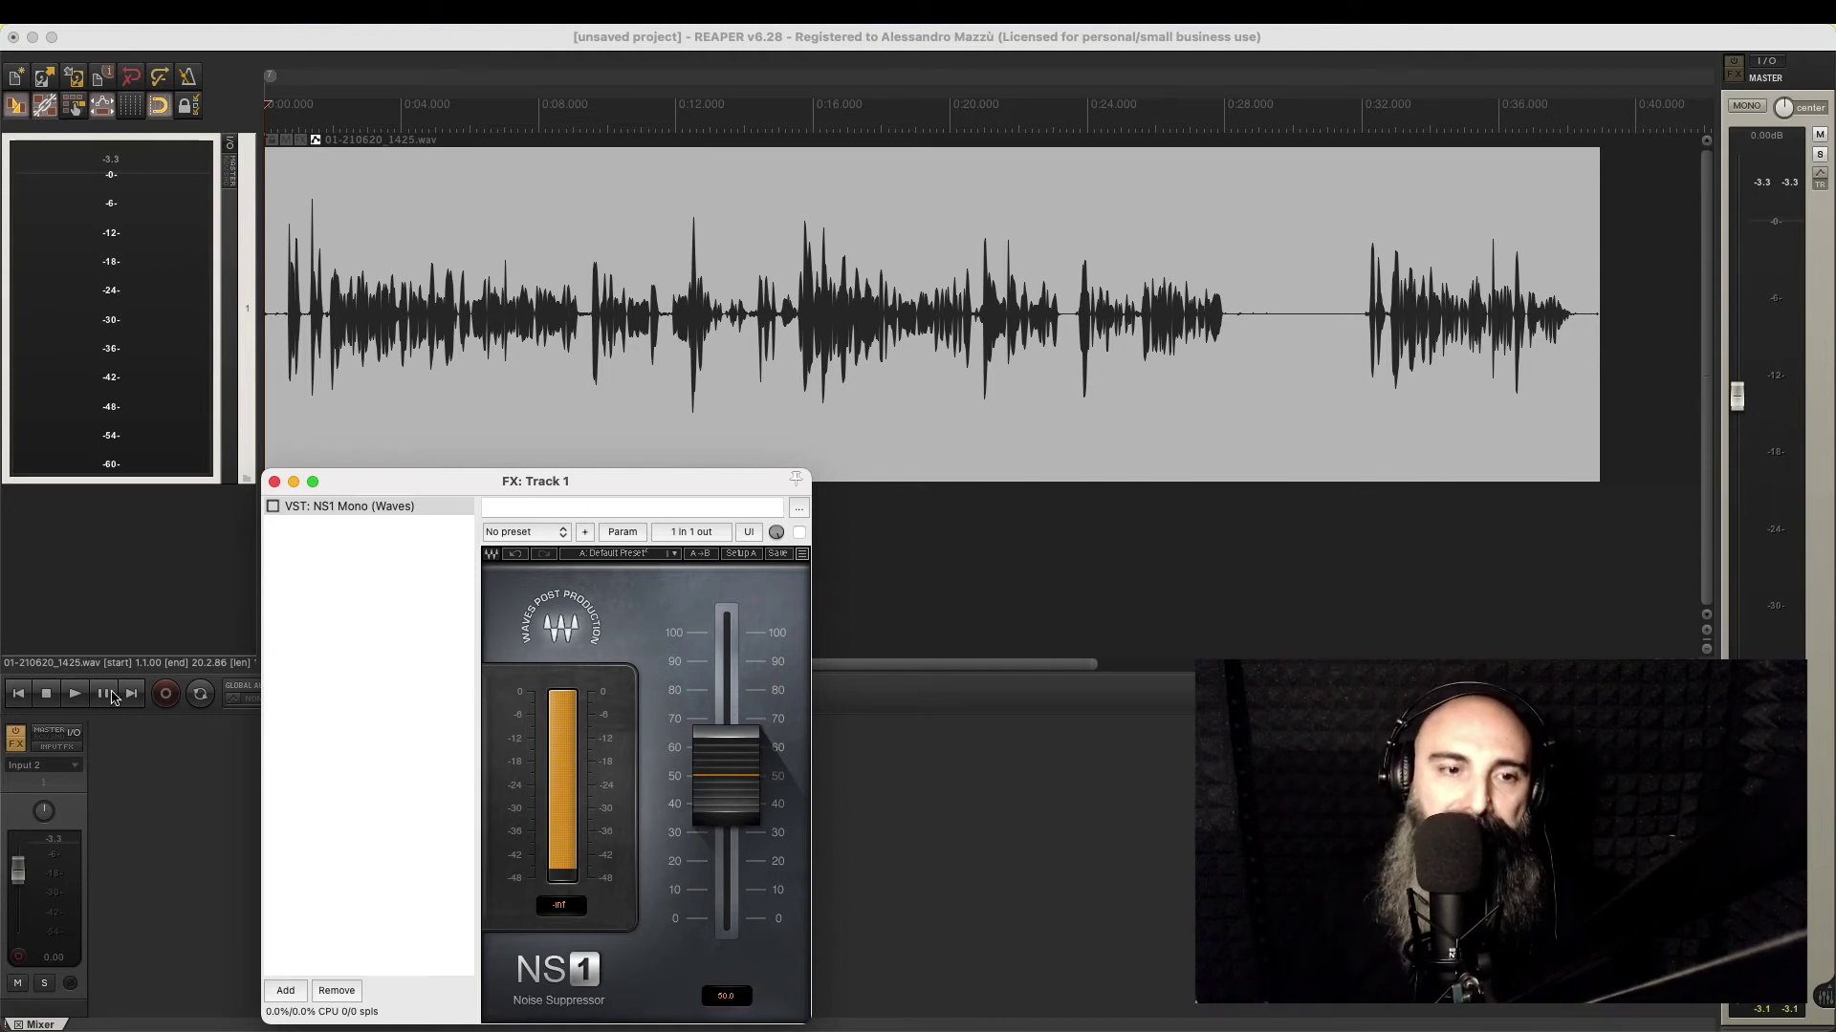
# Play the take from the start with NS1 bypassed, enable it during playback to compare, and stop
pyautogui.click(17, 703)
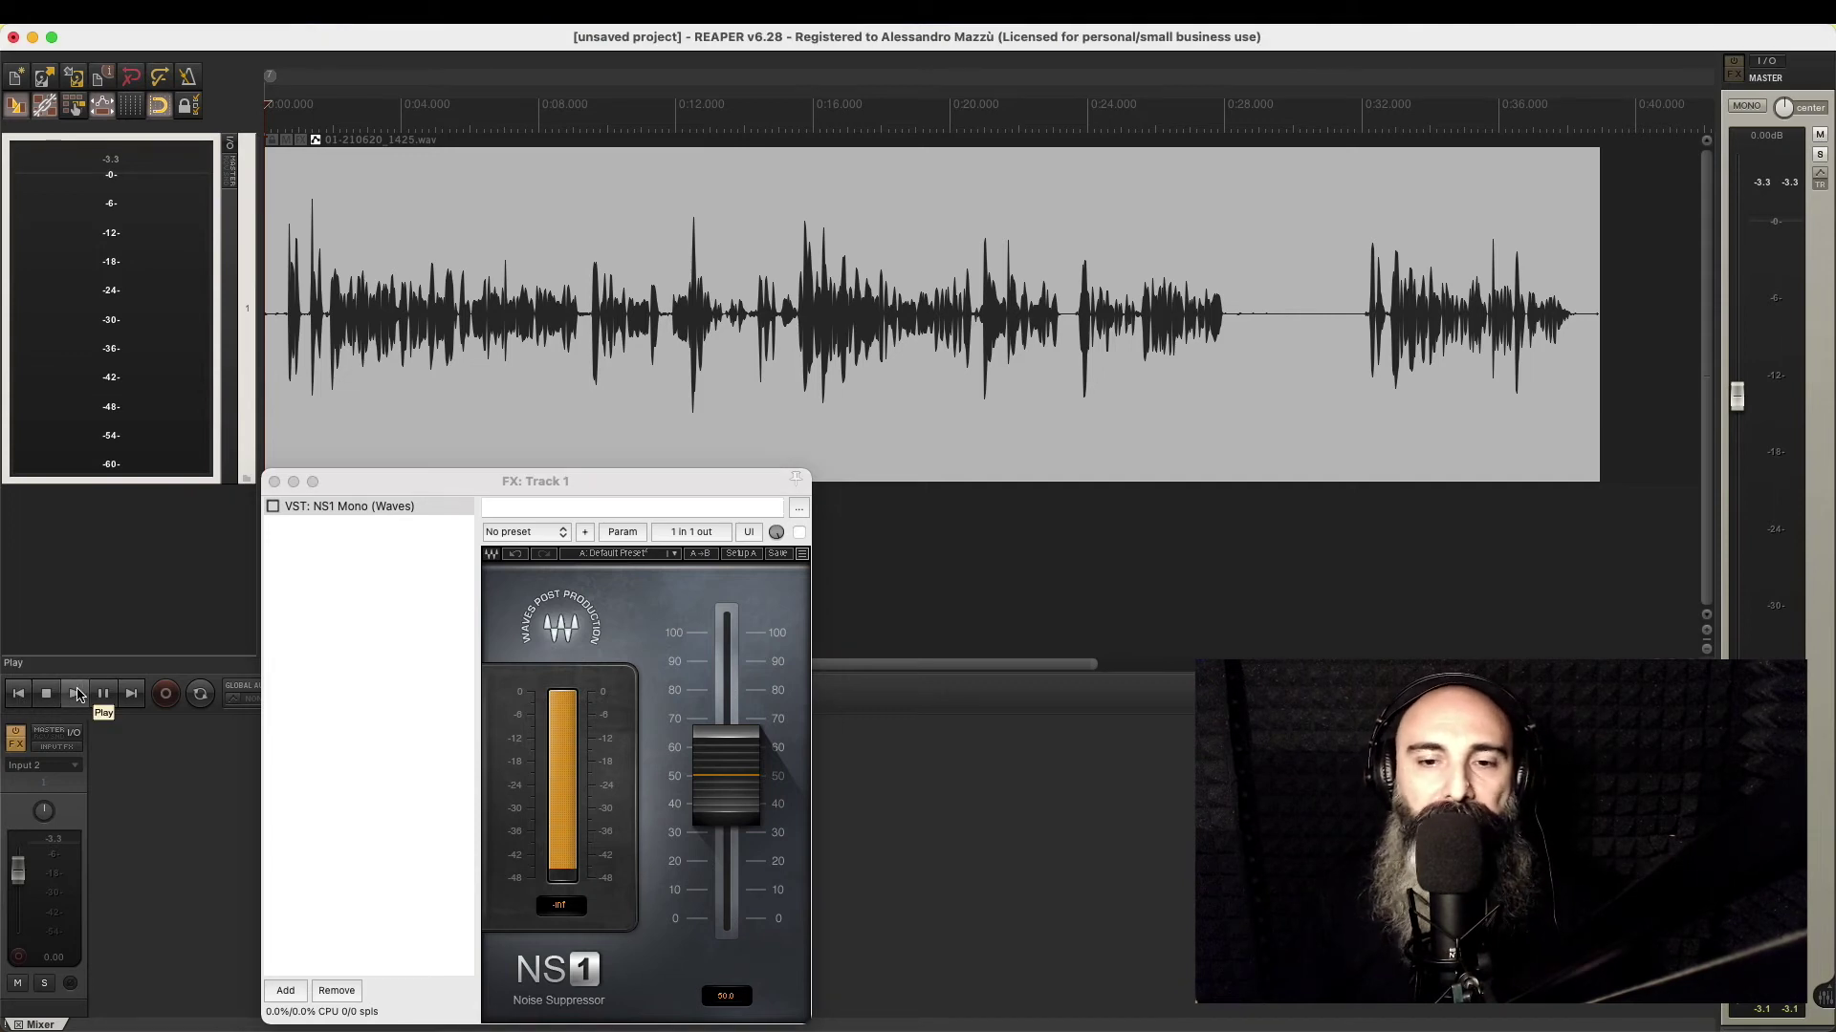
pyautogui.click(76, 694)
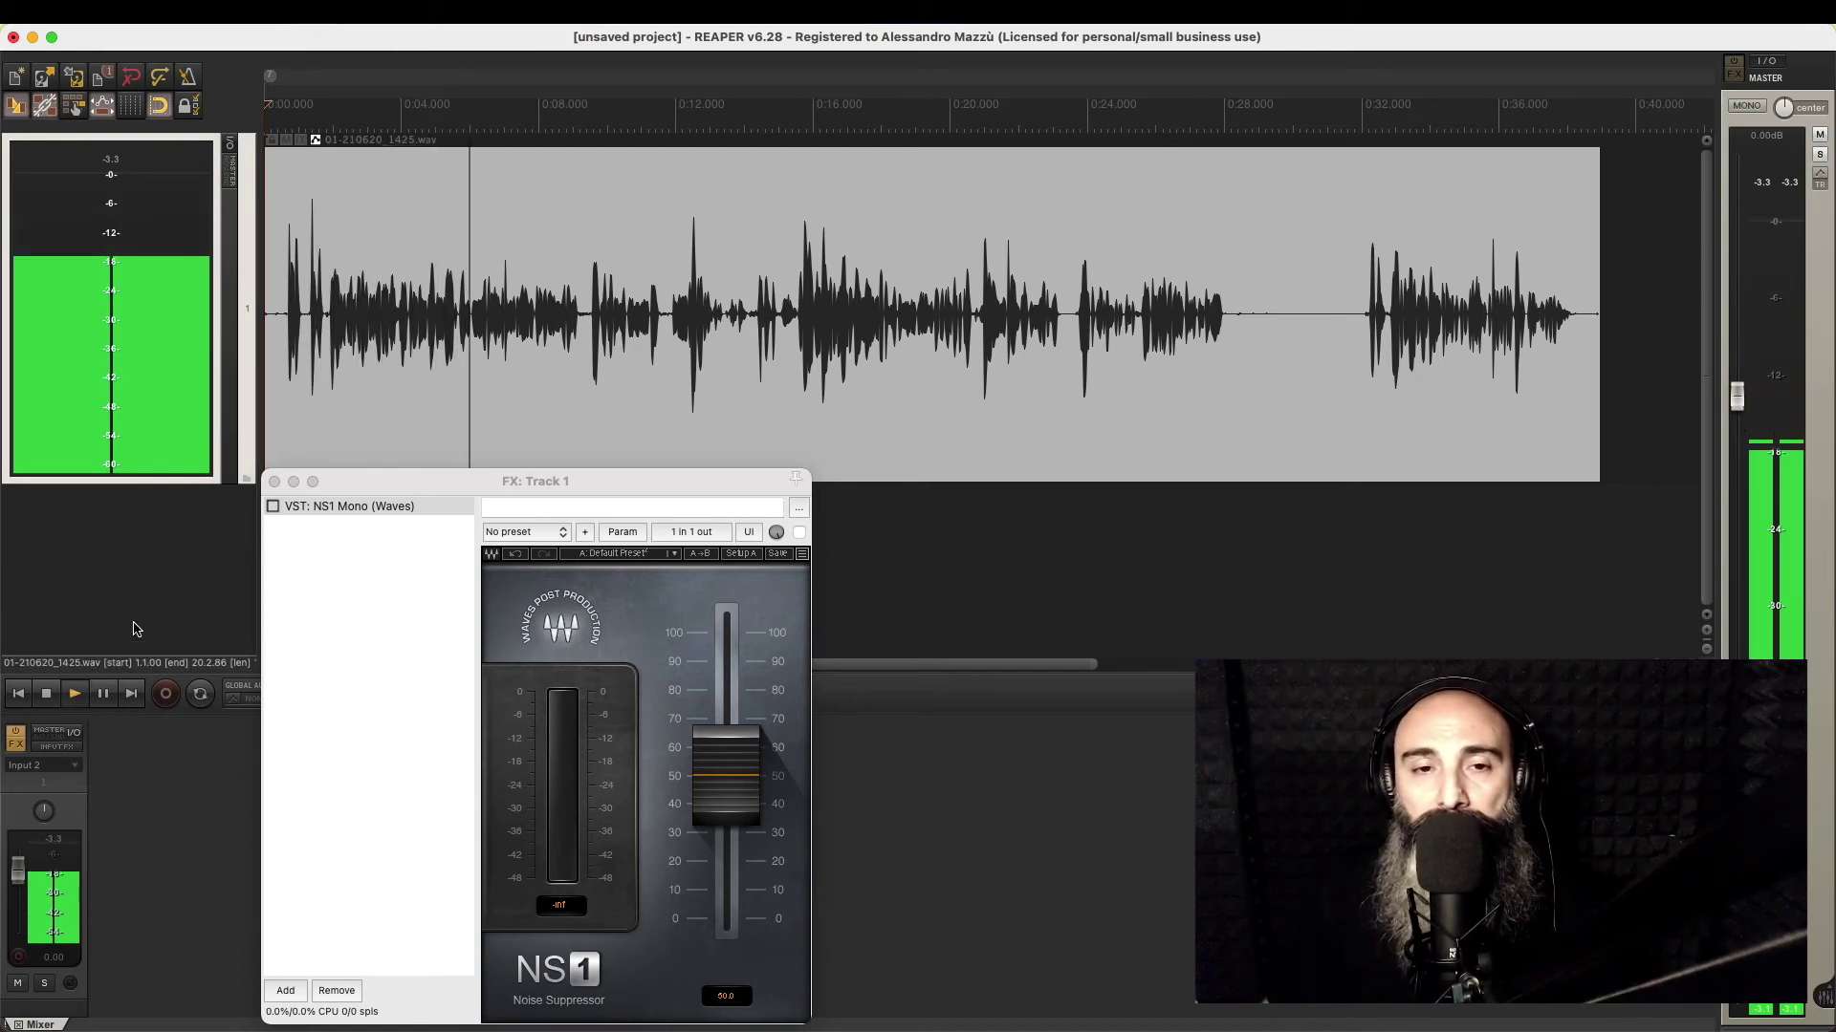
pyautogui.click(272, 507)
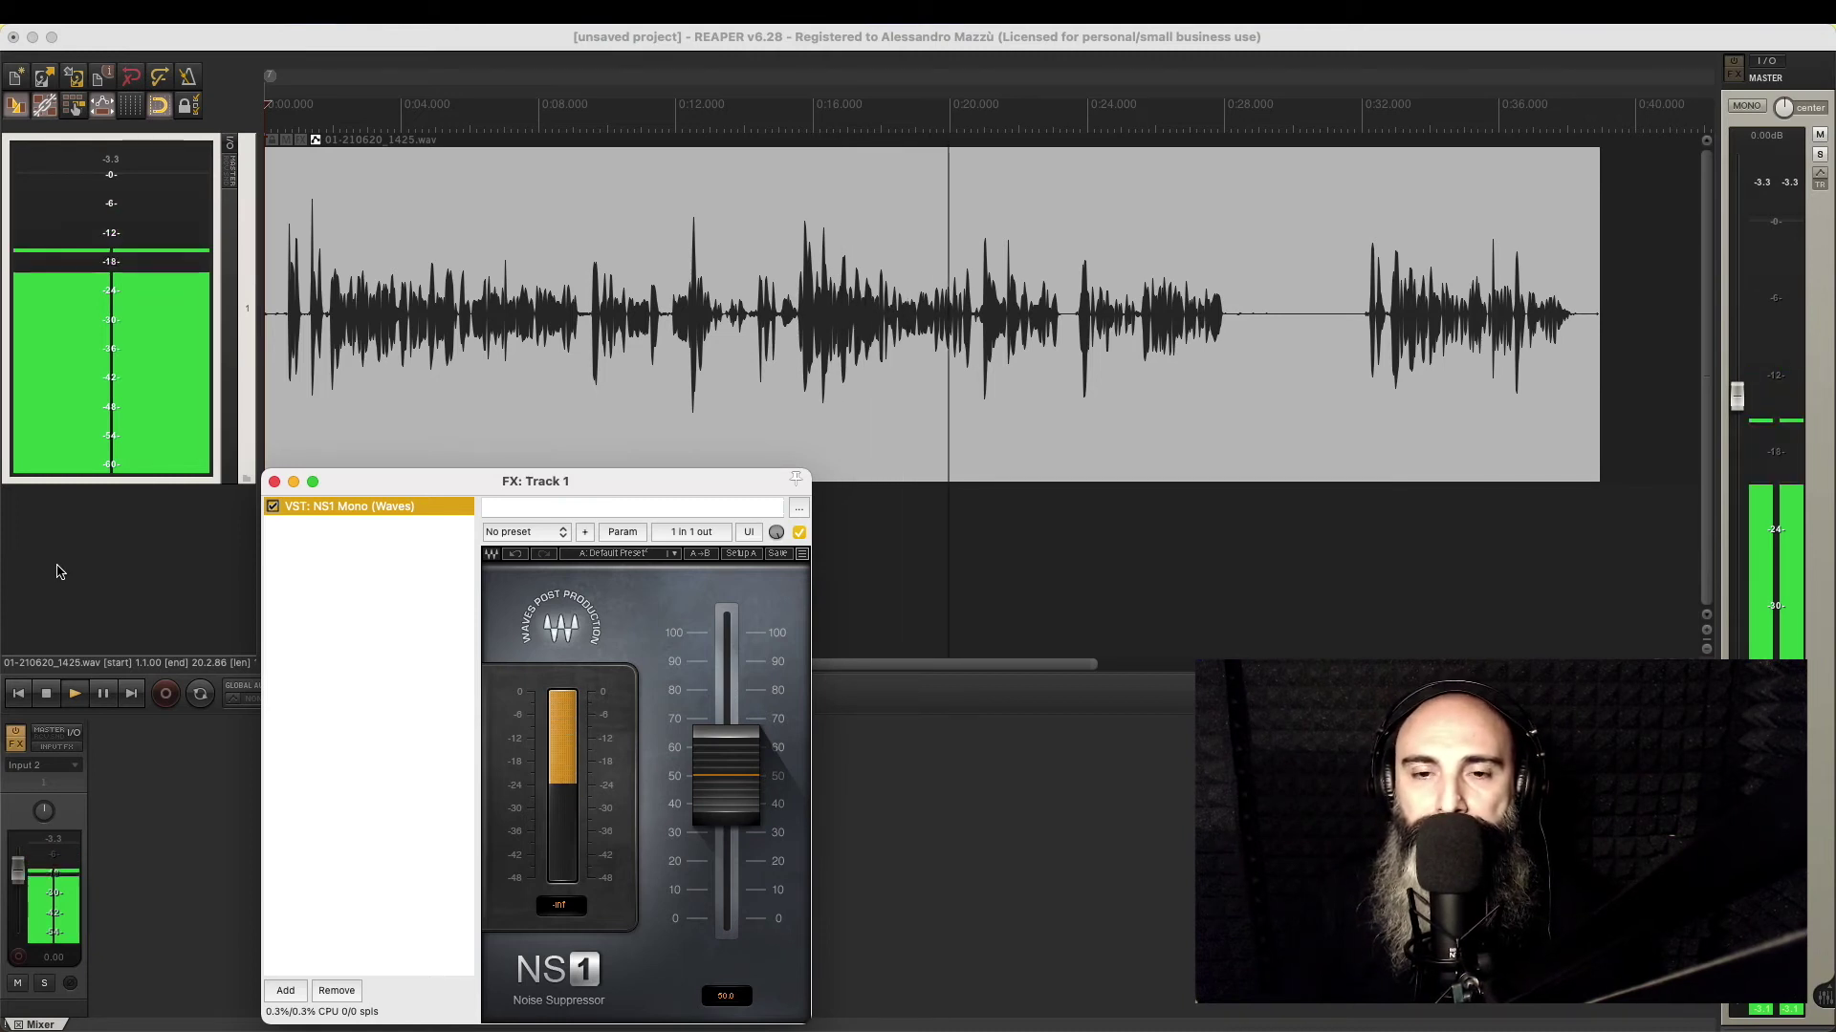
pyautogui.press('space')
# Raise the NS1 suppression to about 80 and audition the take from about 0:15 into the silent pause
pyautogui.click(794, 396)
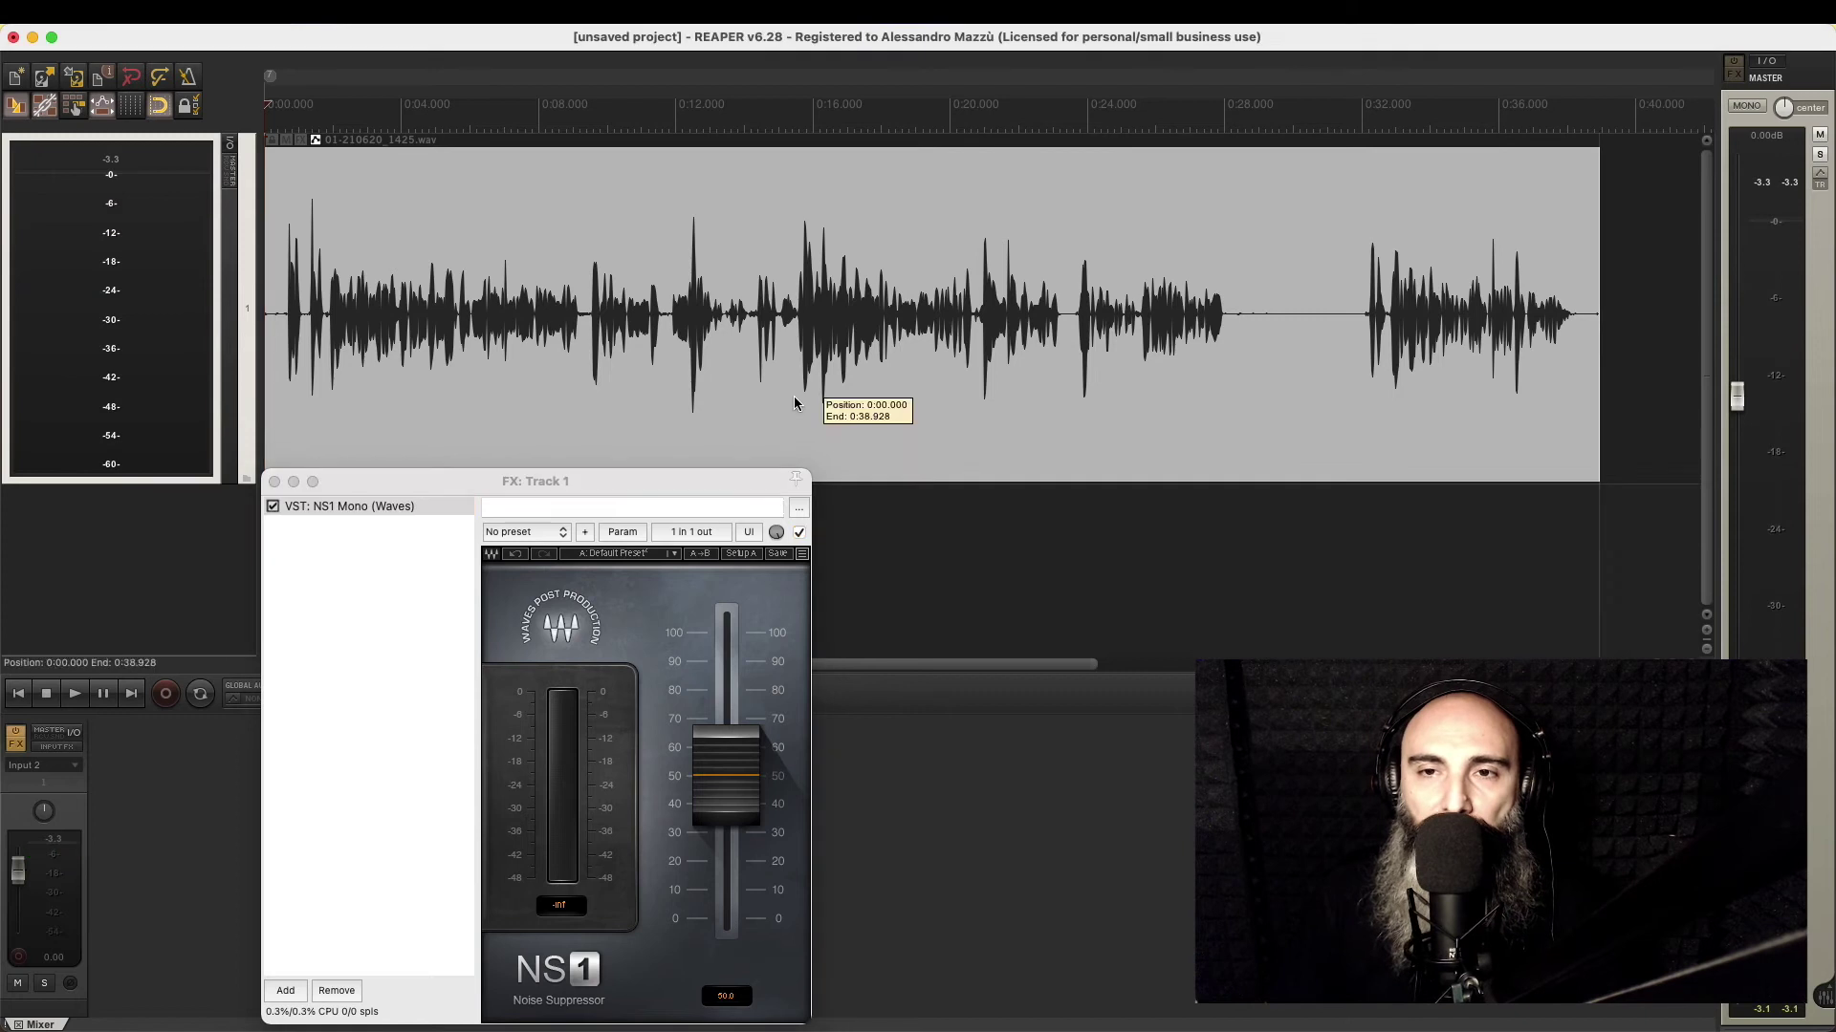
pyautogui.moveTo(742, 795); pyautogui.dragTo(725, 691)
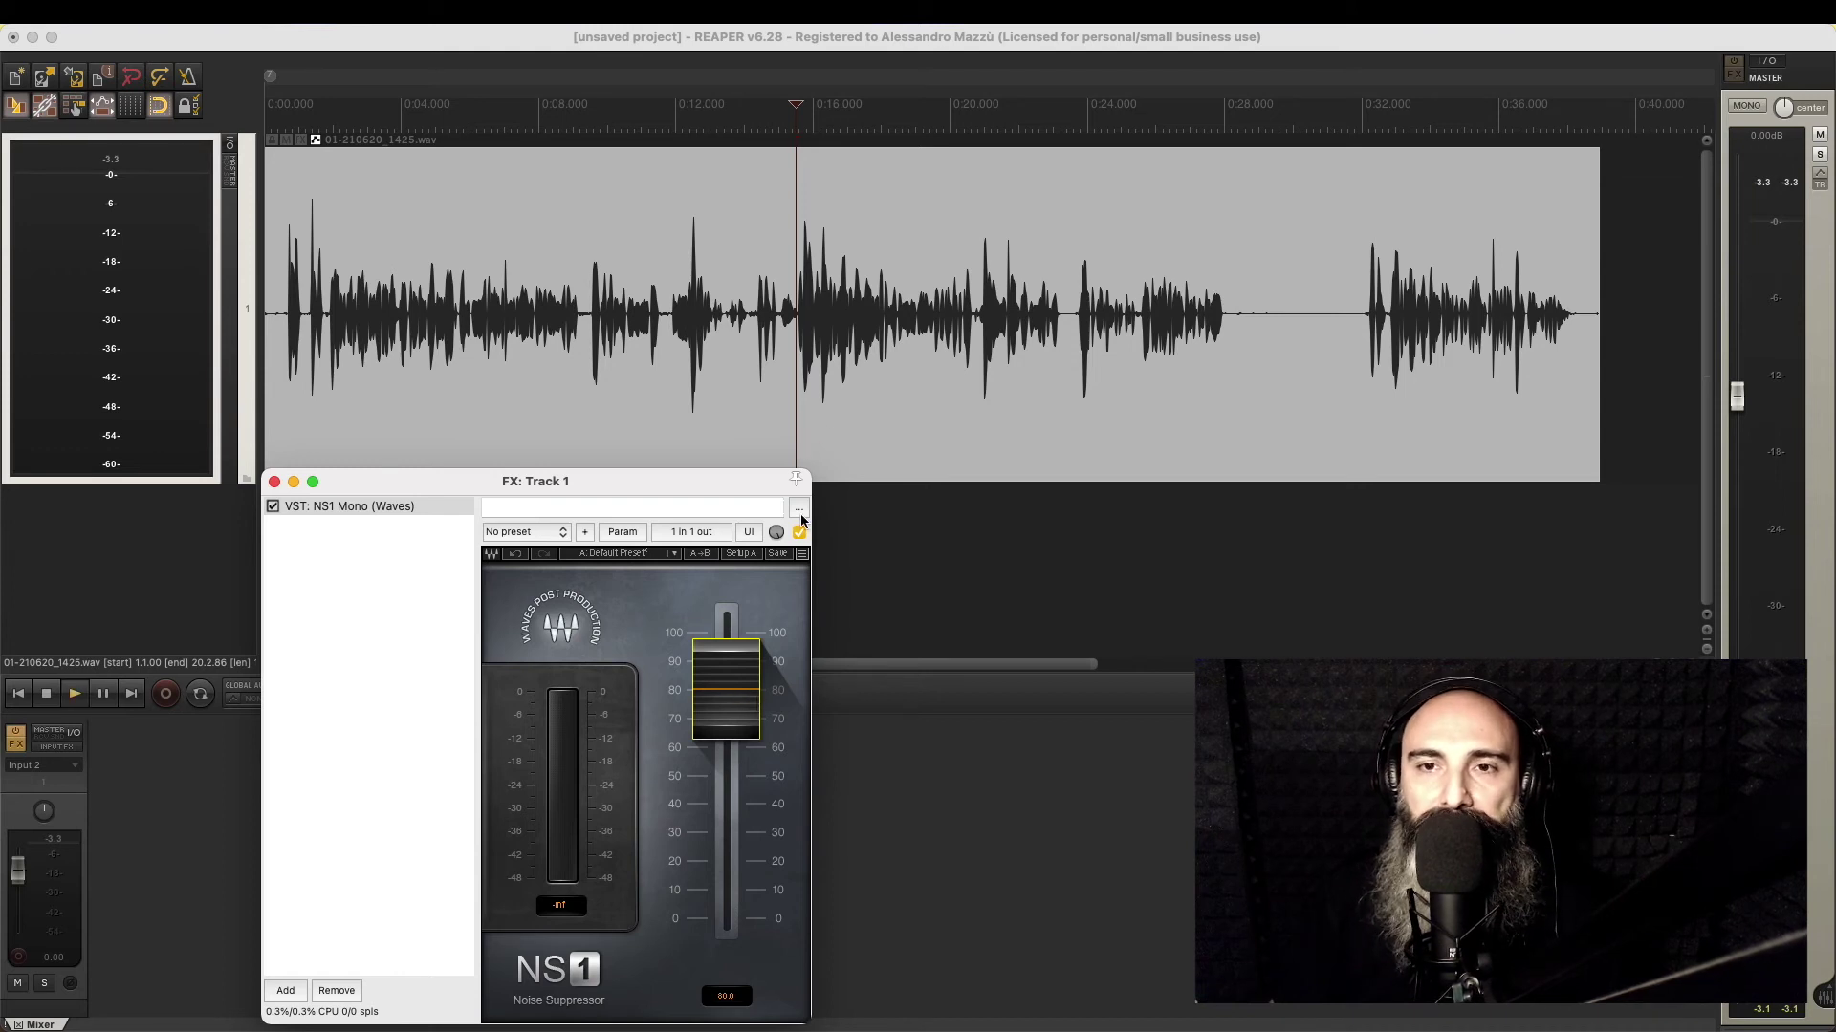
pyautogui.press('space')
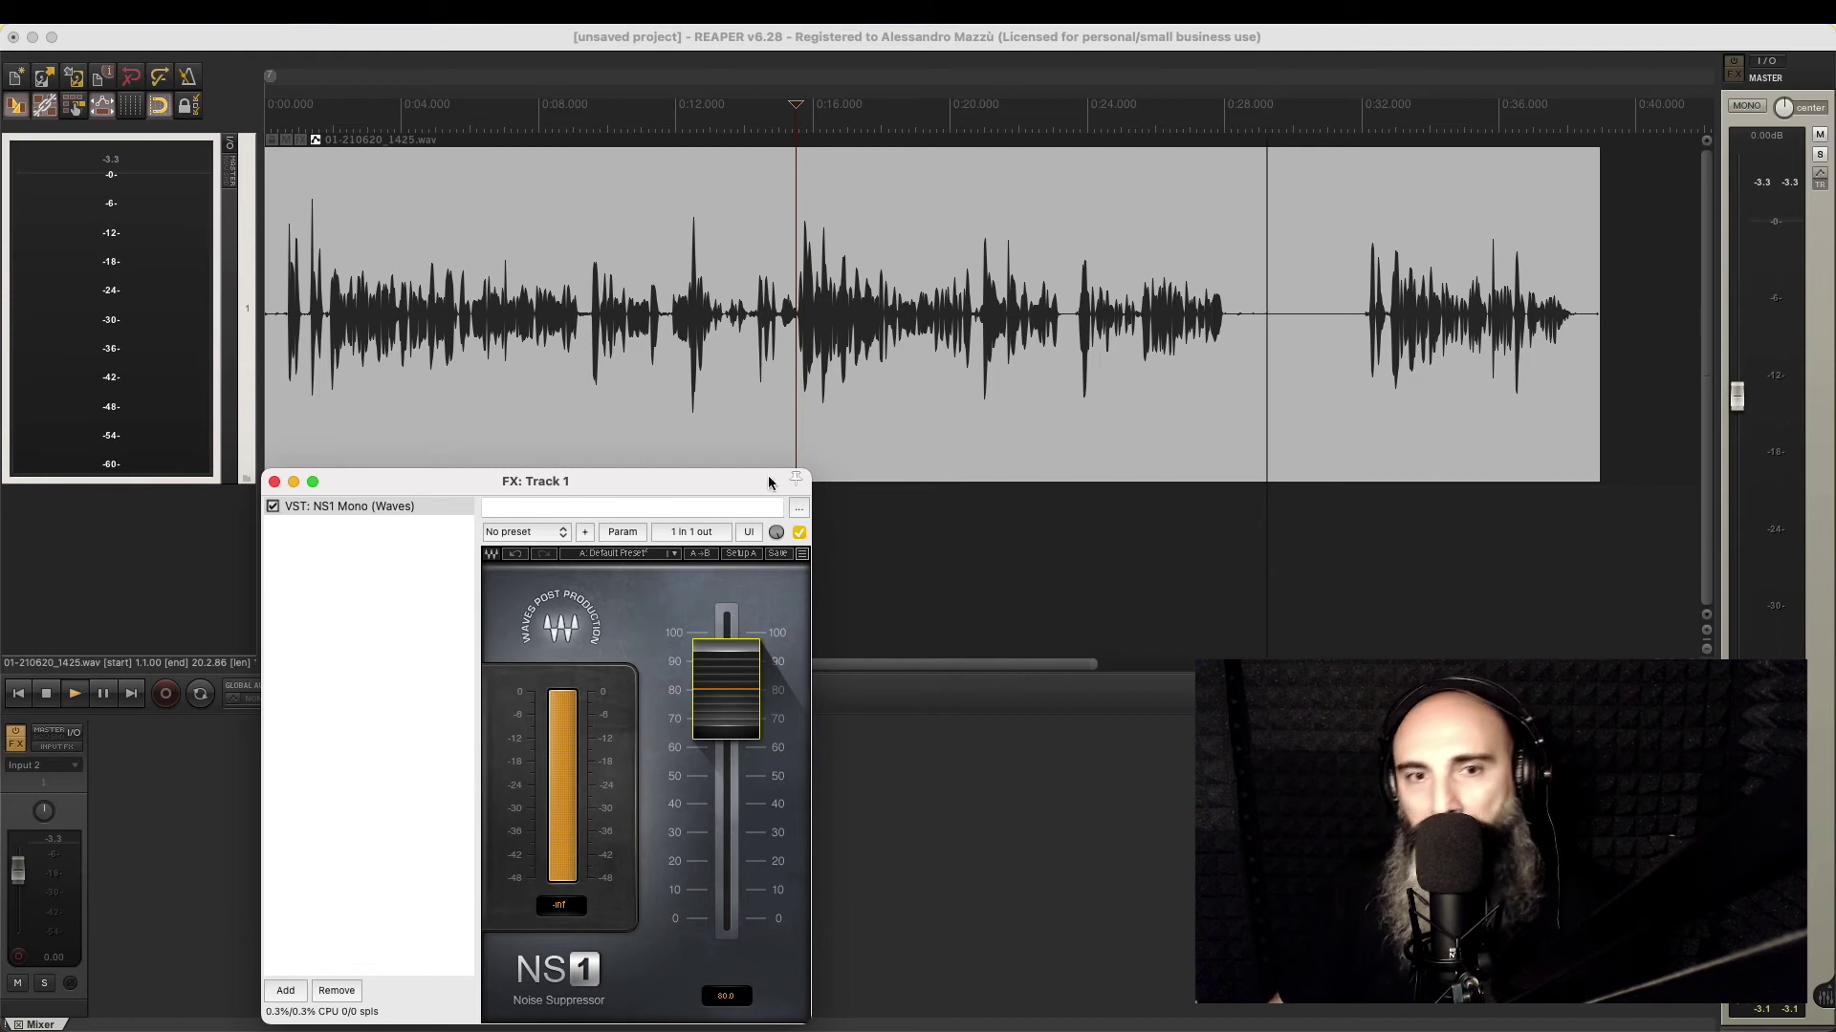
pyautogui.press('space')
# Play the silent pause from about 0:28, toggling NS1 between bypassed and enabled, and stop with it bypassed
pyautogui.click(1224, 361)
pyautogui.click(272, 507)
pyautogui.click(271, 506)
pyautogui.press('space')
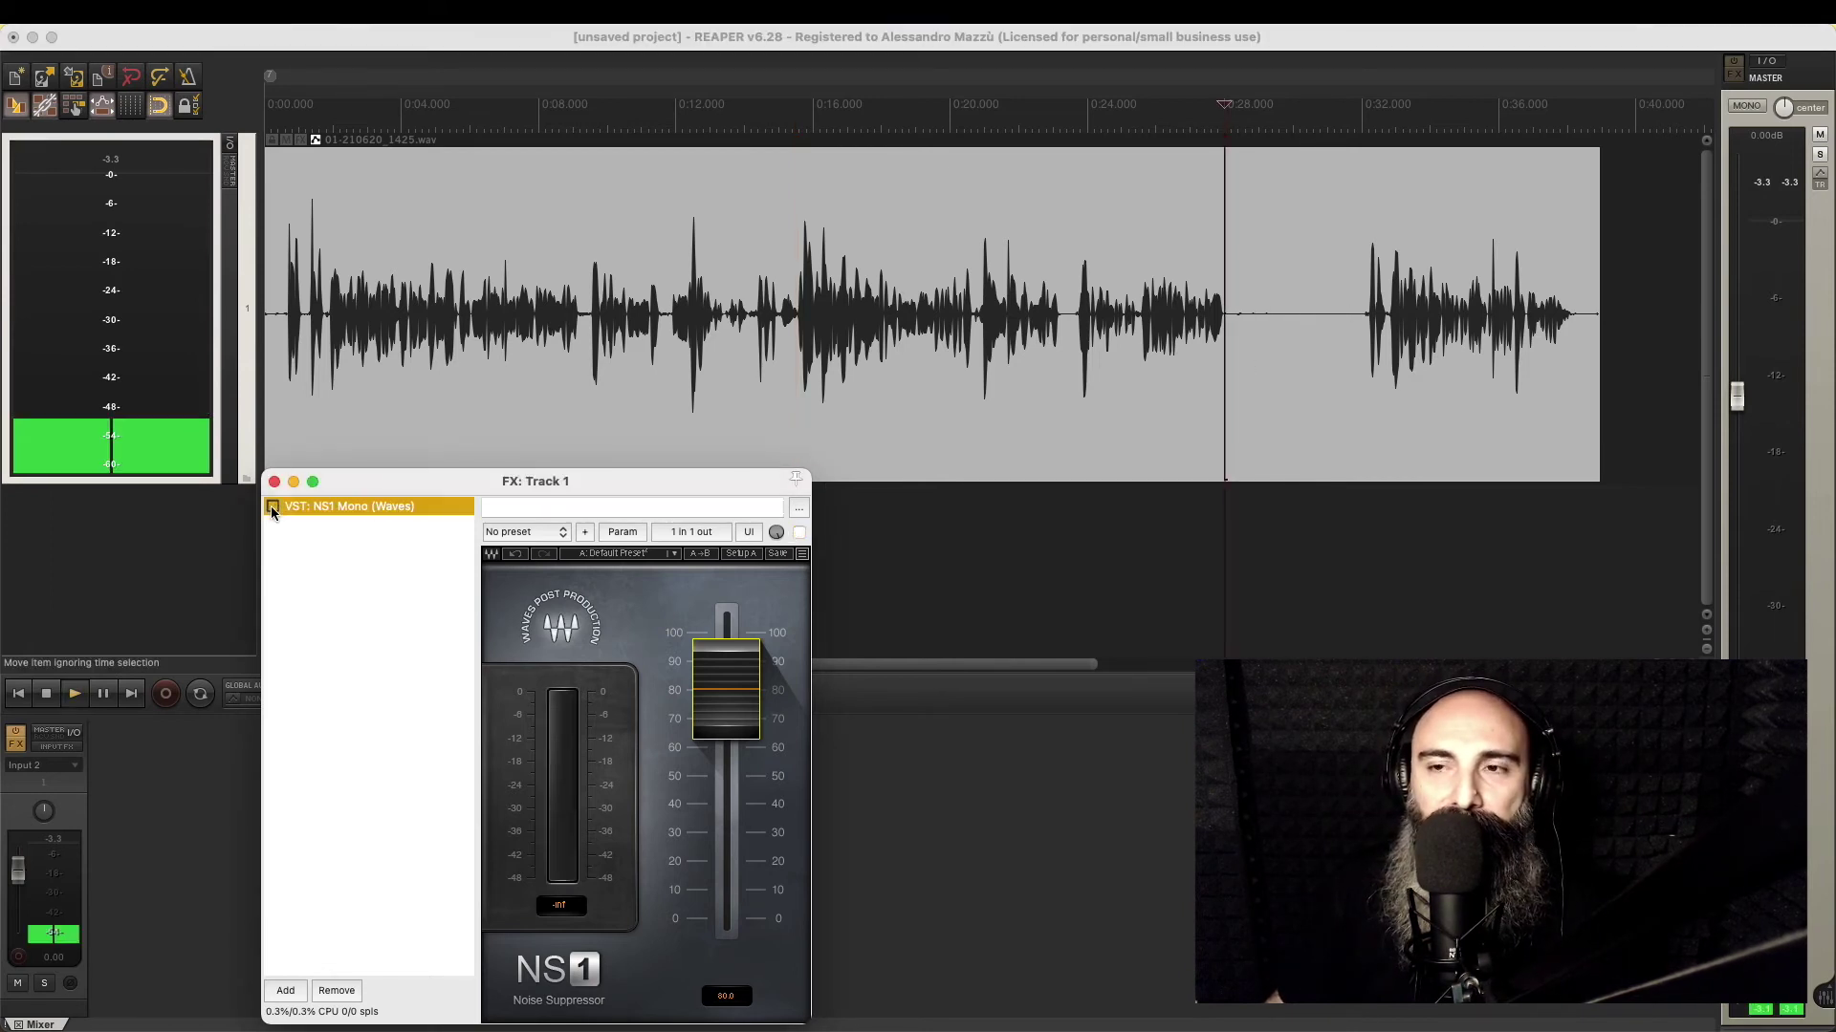
pyautogui.click(271, 507)
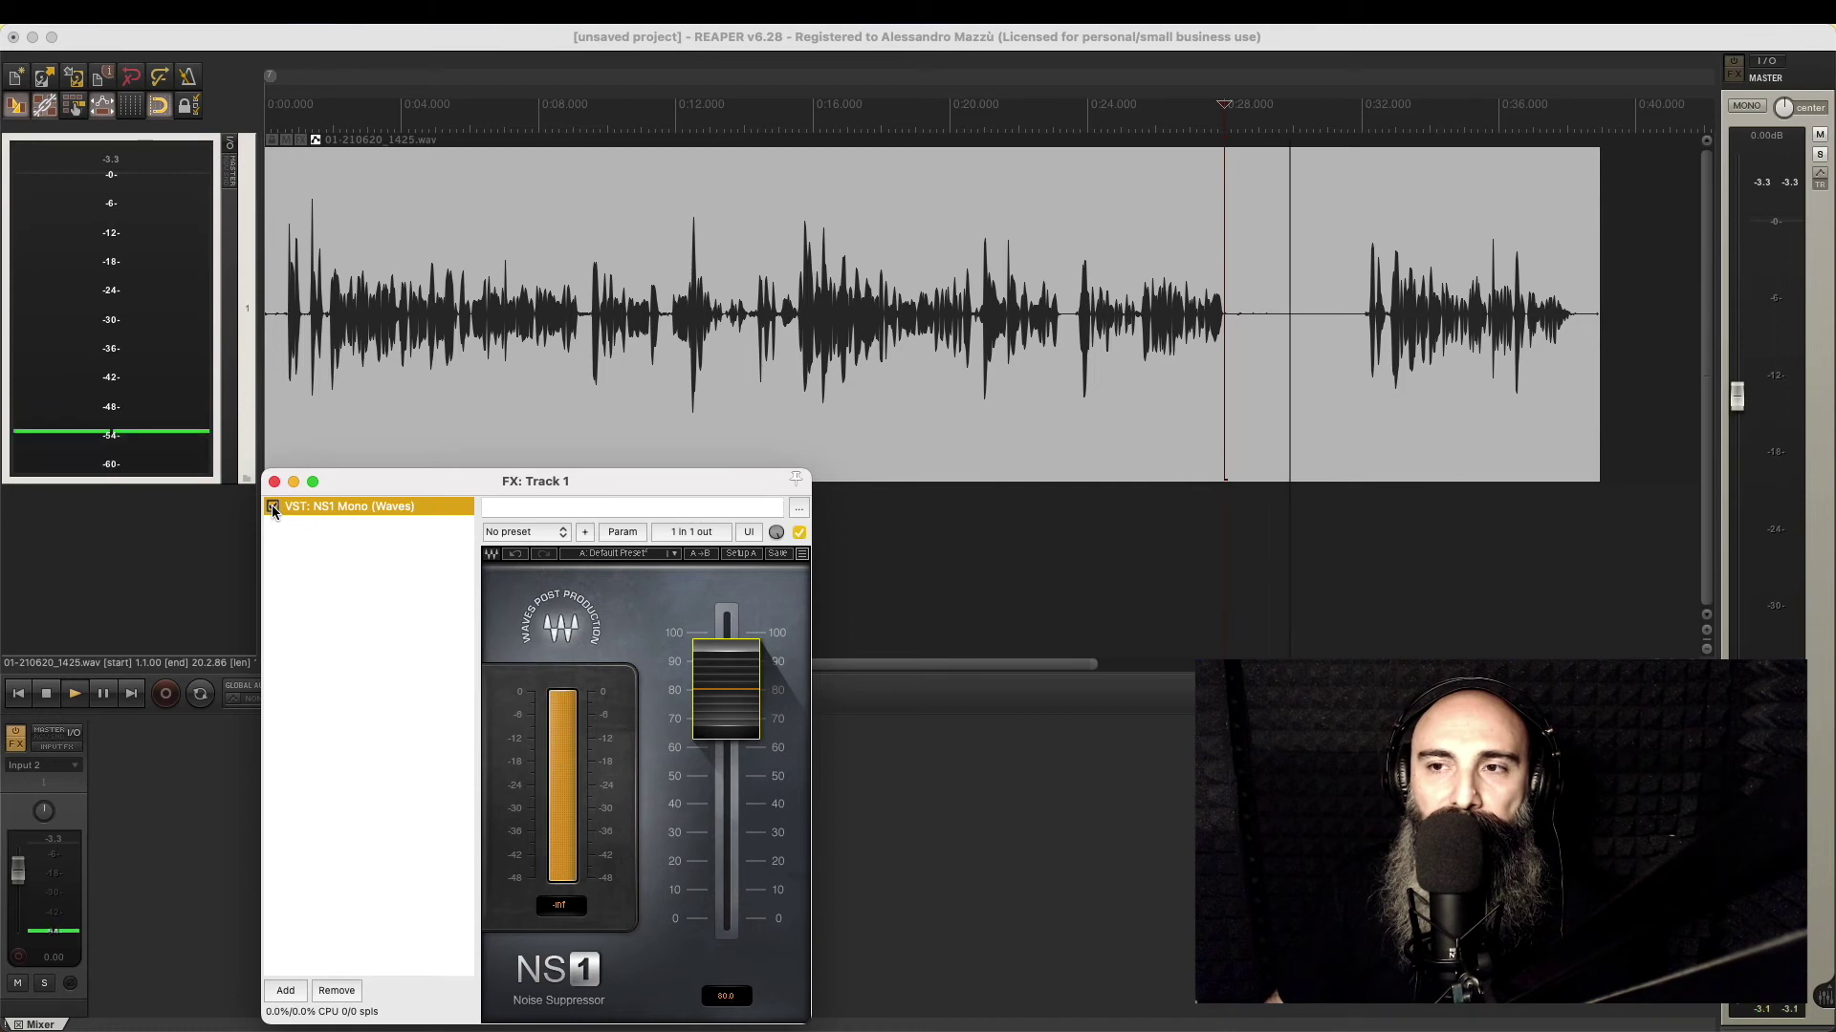
pyautogui.press('space')
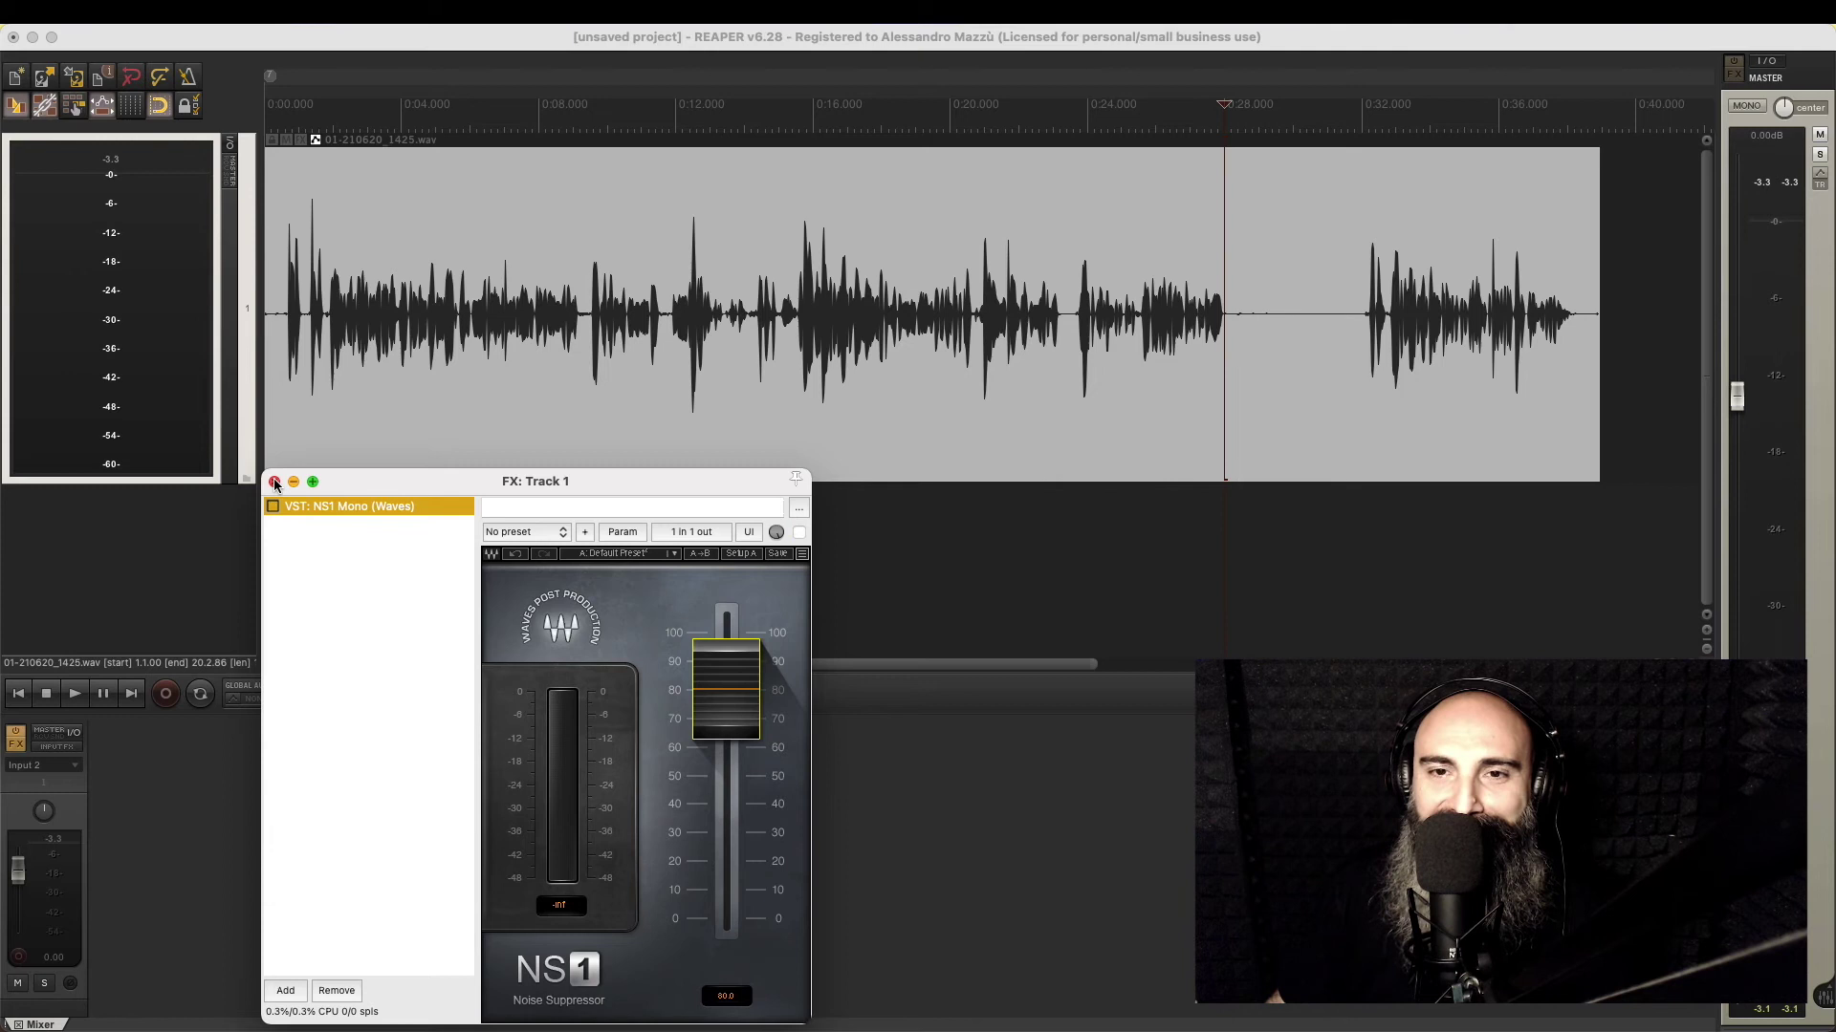
pyautogui.moveTo(537, 490); pyautogui.dragTo(587, 500)
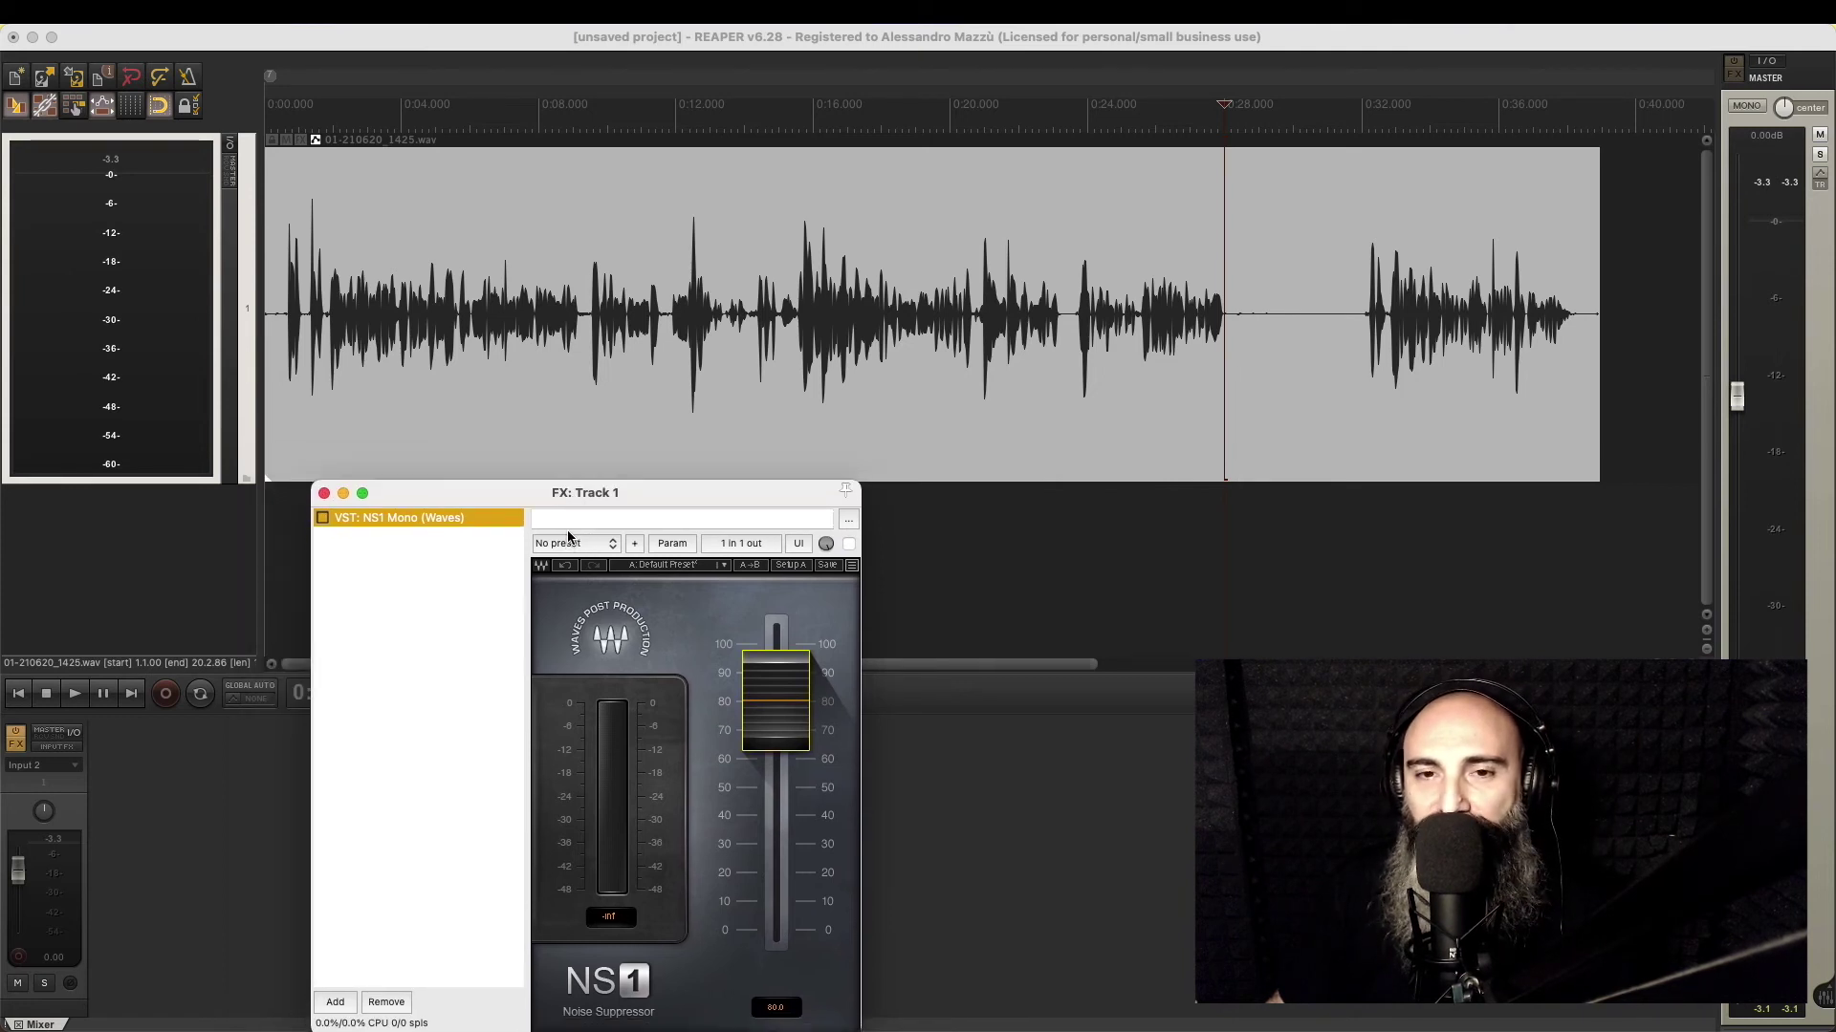